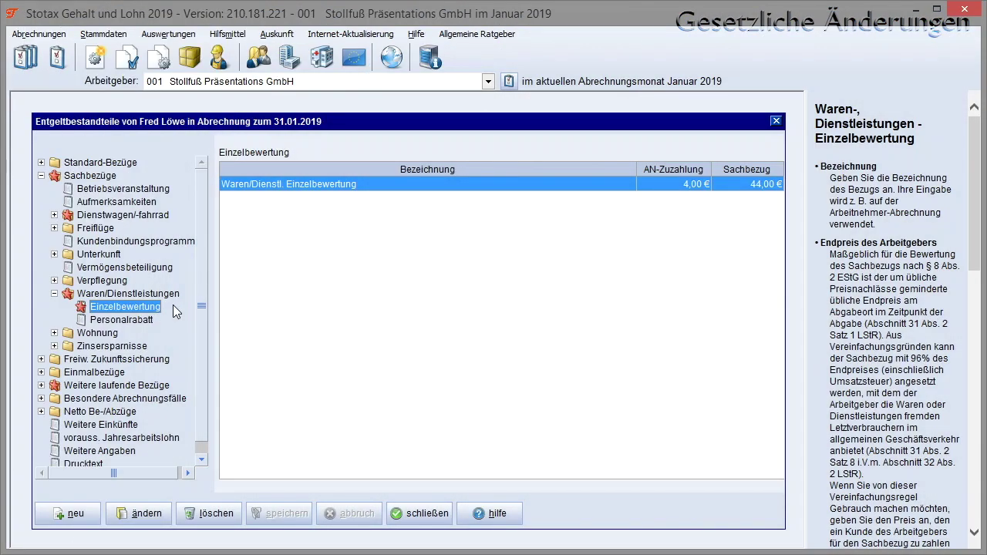
- Open the employee's Waren/Dienstl. Einzelbewertung and Erstattung Fahrtkosten pay components for viewing
{"action": "double_click", "coordinate": [310, 186]}
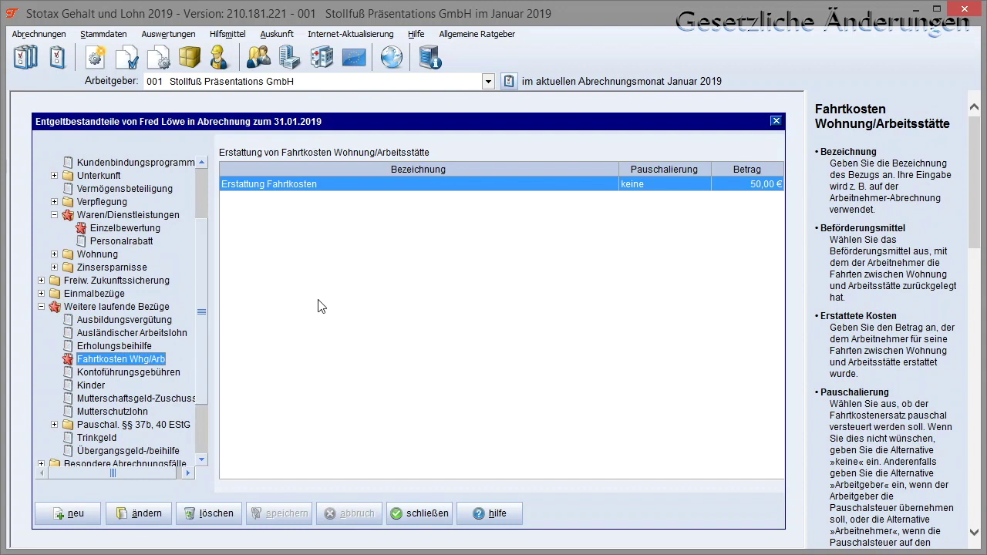
{"action": "double_click", "coordinate": [393, 185]}
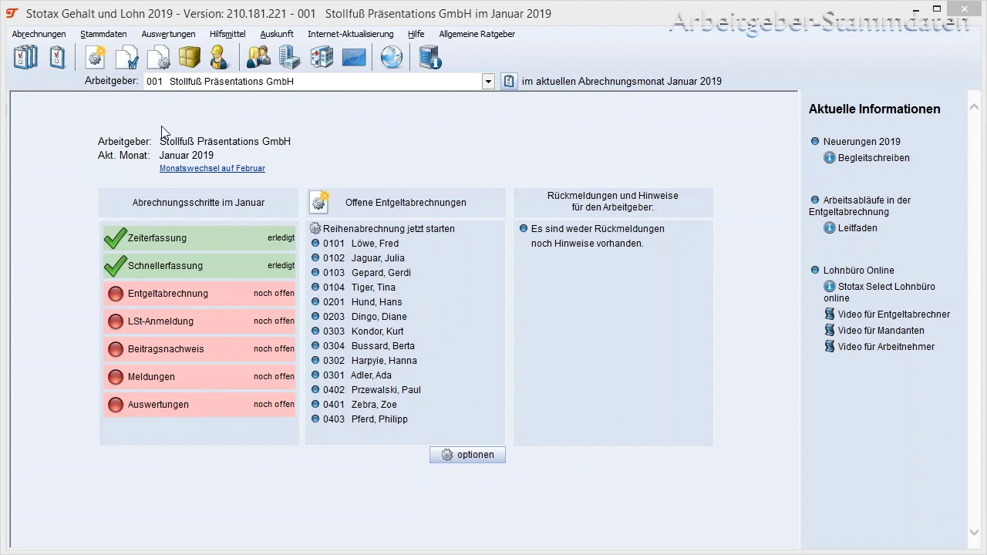
- Select the 01.01.2019 change date for Stollfuß Präsentations GmbH in the employer selection and for the employee in the employee selection
{"action": "left_click", "coordinate": [290, 59]}
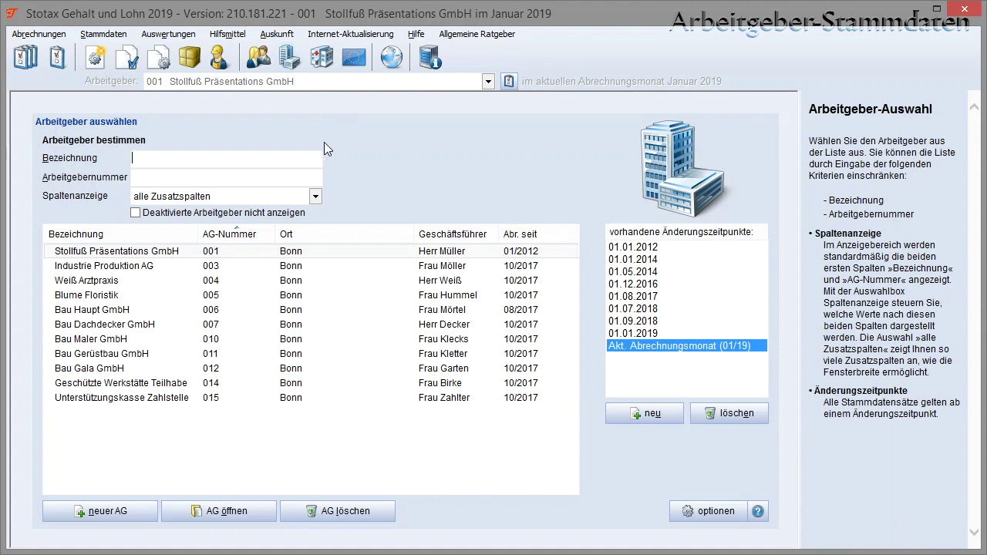
{"action": "left_click", "coordinate": [375, 253]}
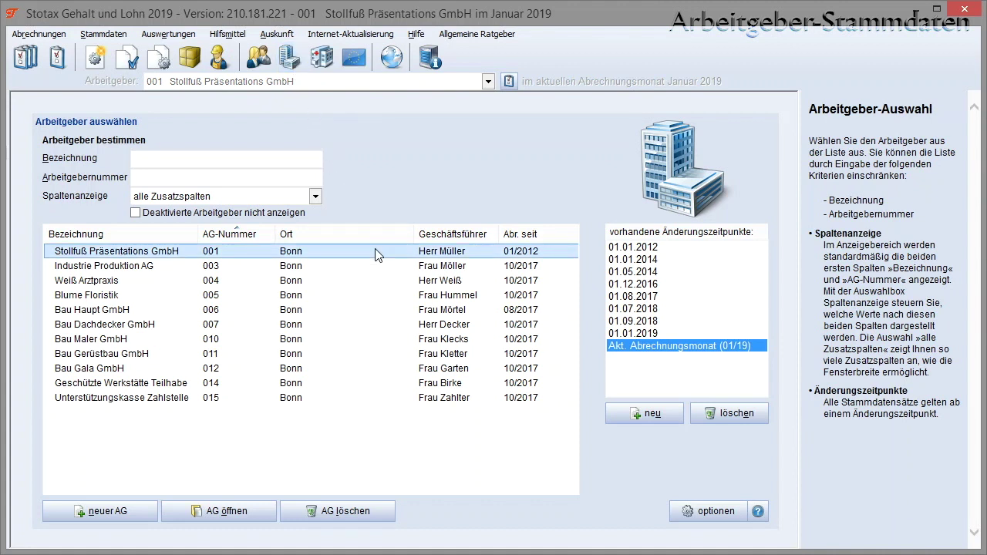
{"action": "left_click", "coordinate": [676, 334]}
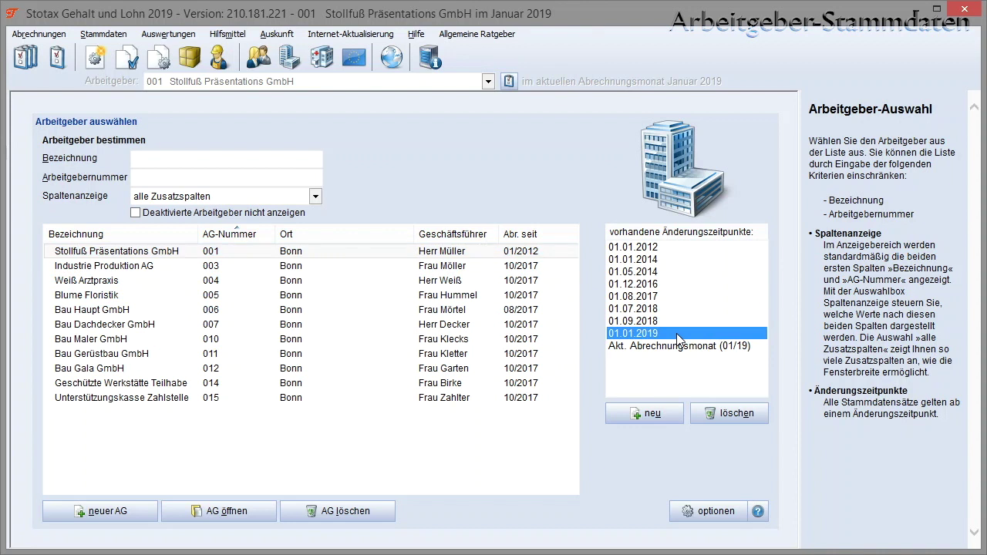
{"action": "left_click", "coordinate": [259, 60]}
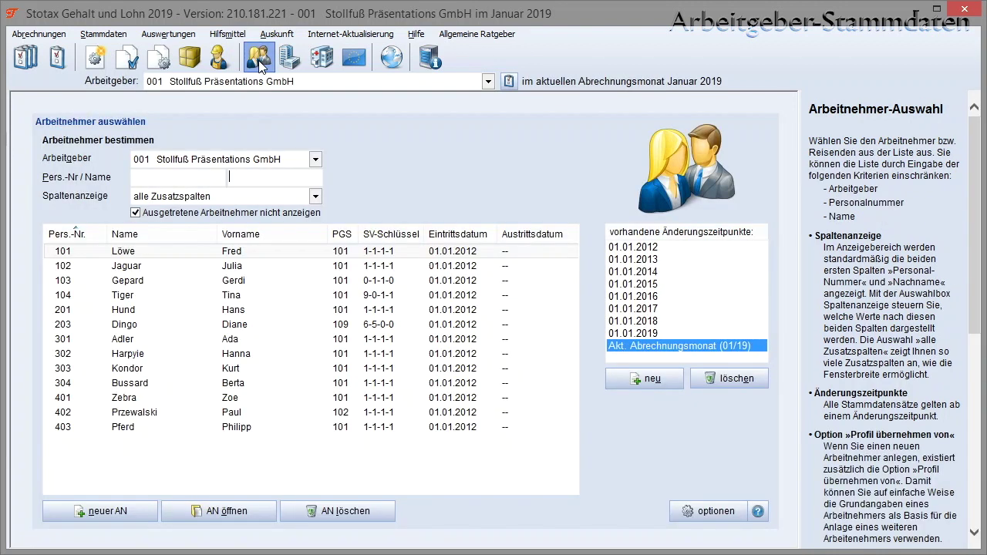
{"action": "left_click", "coordinate": [673, 333]}
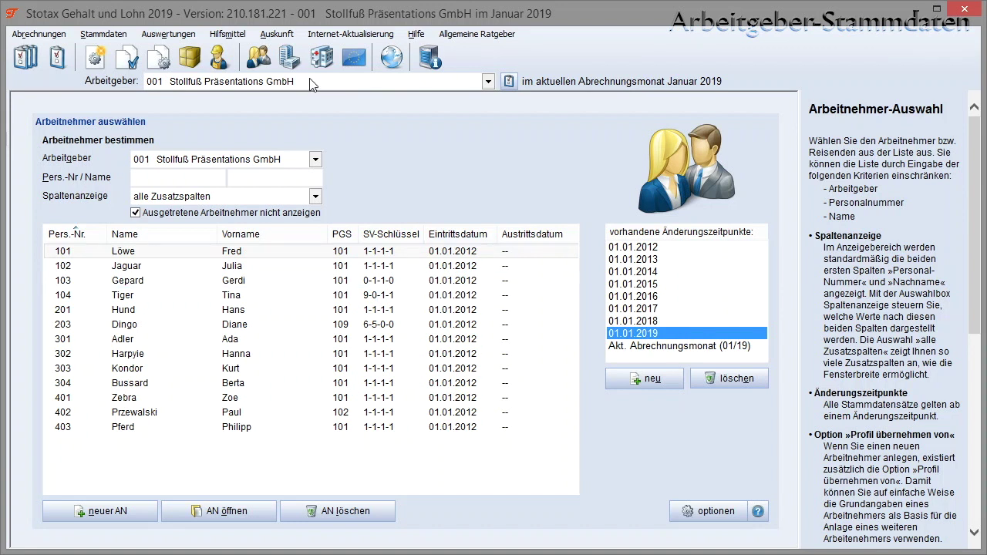
- Open the Abrechnungsvorgaben of Stollfuß Präsentations GmbH as of 01.01.2019 and read through the January 2019 Prüflauf report
{"action": "left_click", "coordinate": [289, 59]}
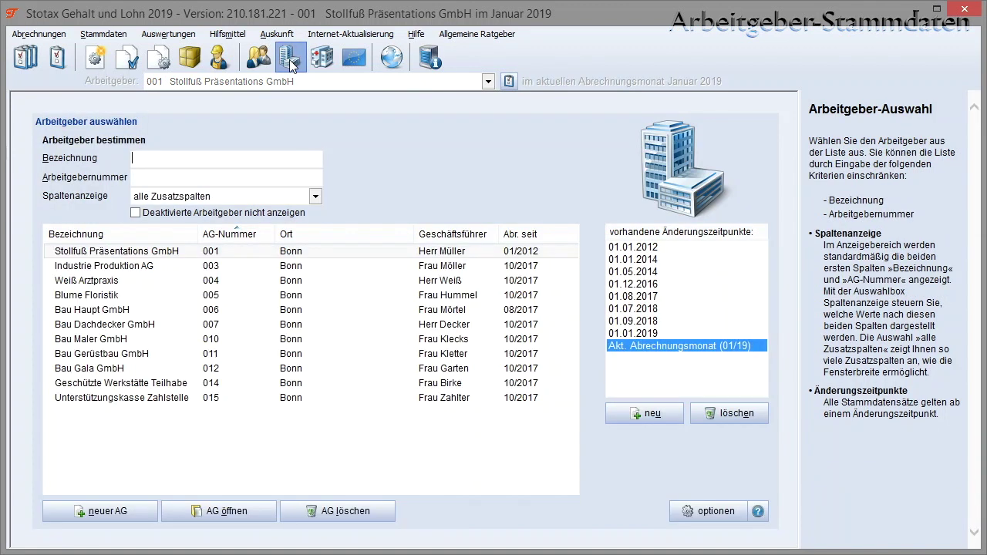
{"action": "left_click", "coordinate": [682, 334]}
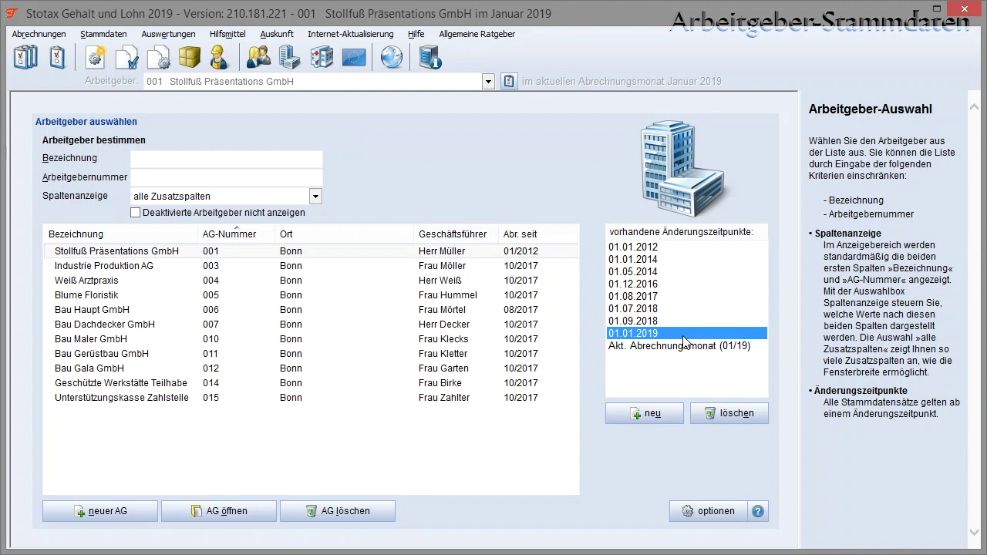
{"action": "double_click", "coordinate": [683, 337]}
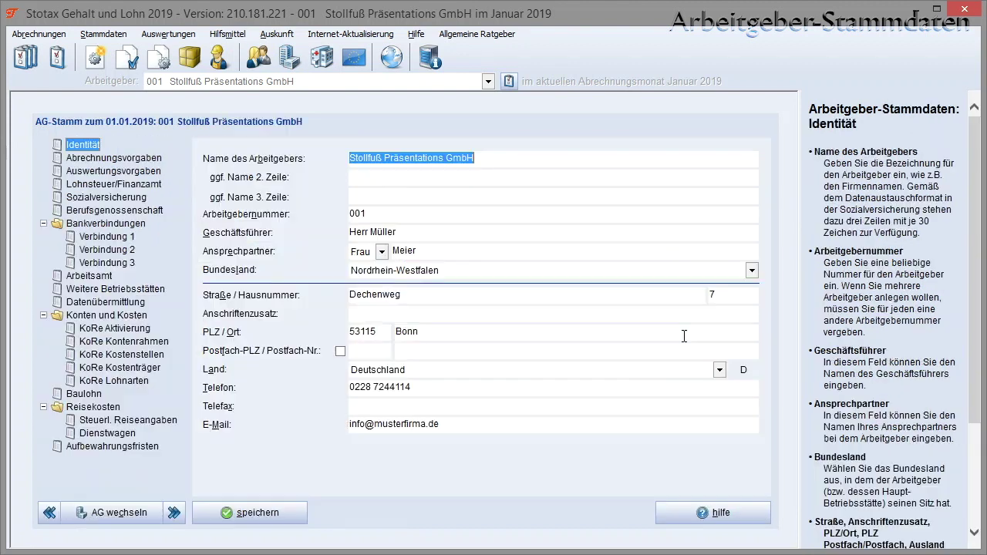
{"action": "left_click", "coordinate": [156, 157]}
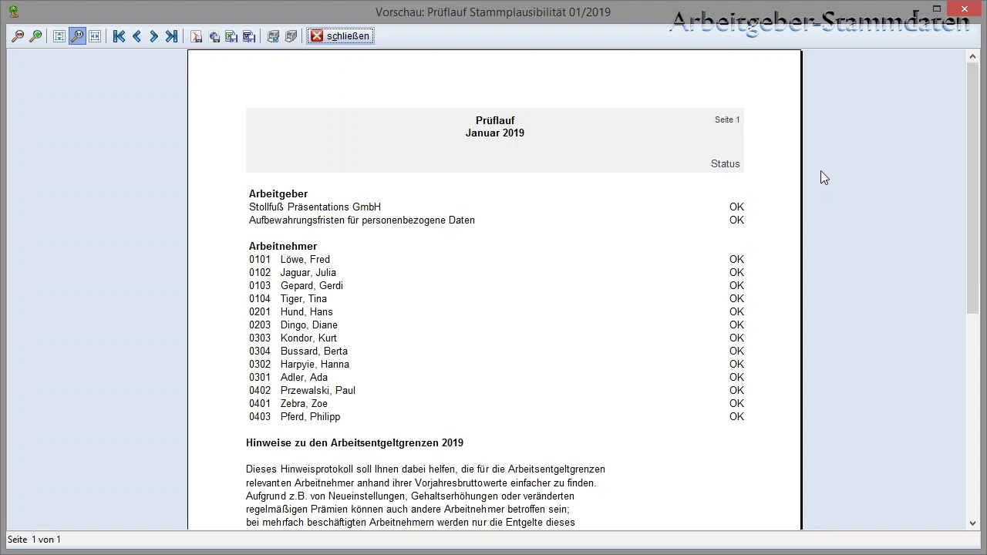
{"action": "scroll", "coordinate": [821, 170], "scroll_direction": "down", "scroll_amount": 7}
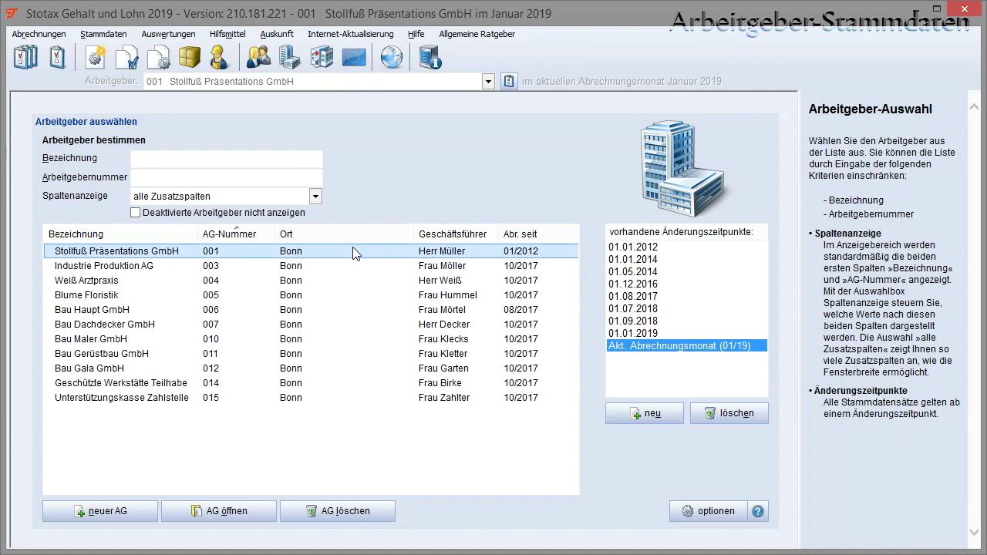
- Open the current master data of Stollfuß Präsentations GmbH, browse forward two employers and switch employer
{"action": "double_click", "coordinate": [353, 250]}
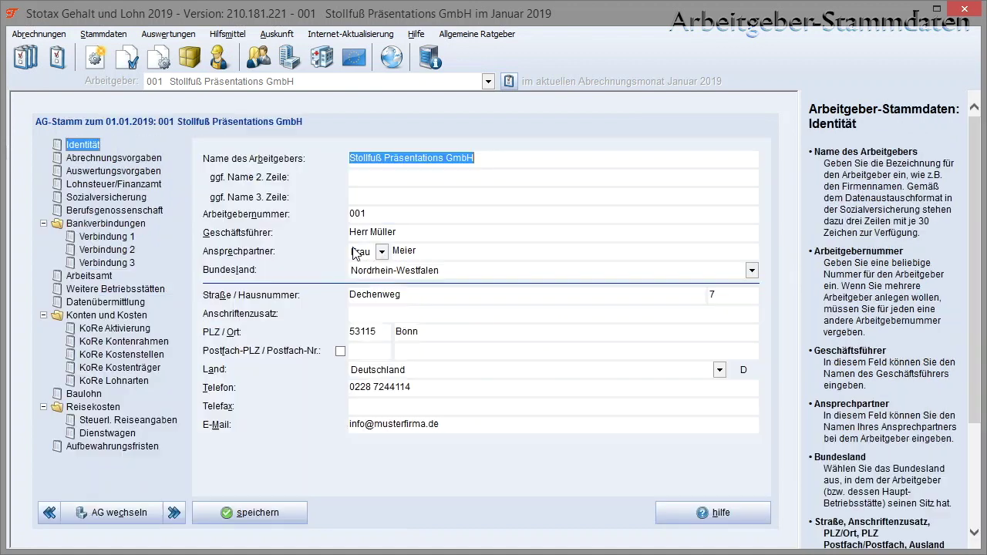
{"action": "left_click", "coordinate": [176, 513]}
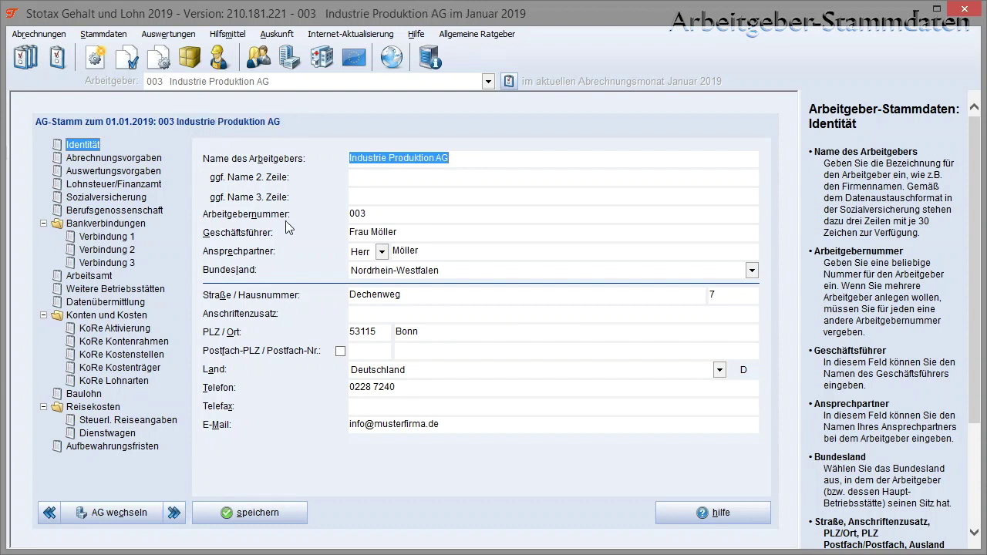
{"action": "left_click", "coordinate": [173, 514]}
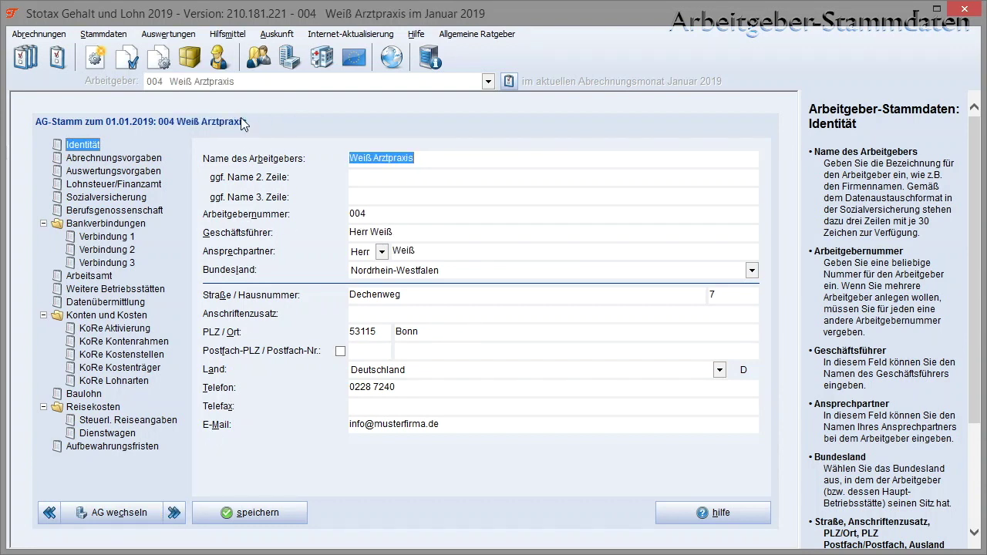
{"action": "left_click", "coordinate": [156, 512]}
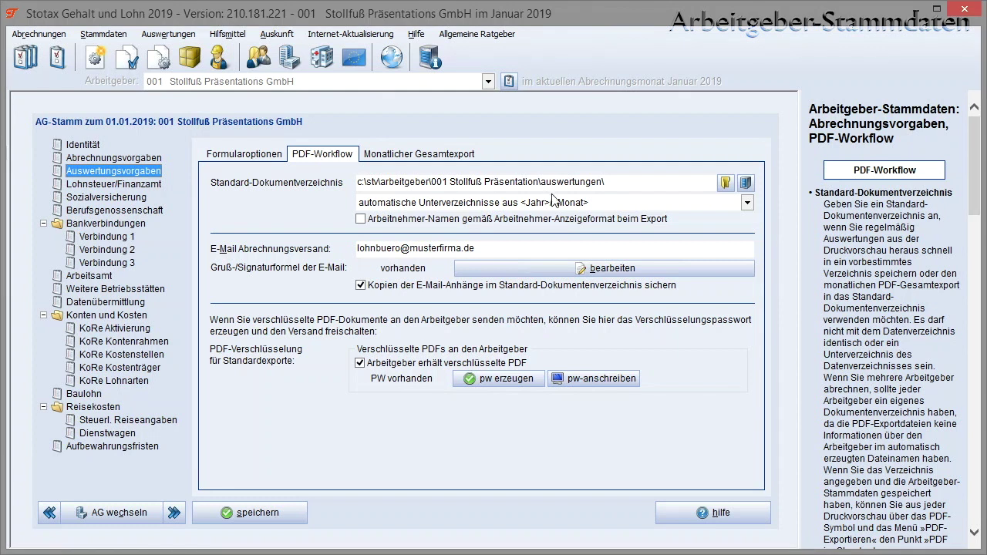
- Show the automatic subdirectory options for the standard document directory in the employer's PDF-Workflow settings
{"action": "left_click", "coordinate": [634, 204]}
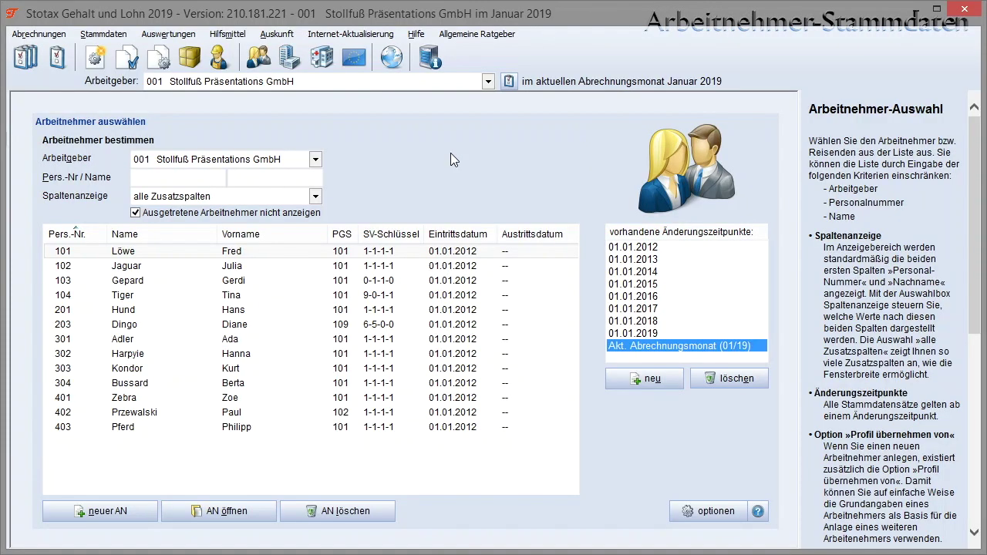
- Open the first employee's master data, browse forward four employee records and go back one
{"action": "double_click", "coordinate": [303, 252]}
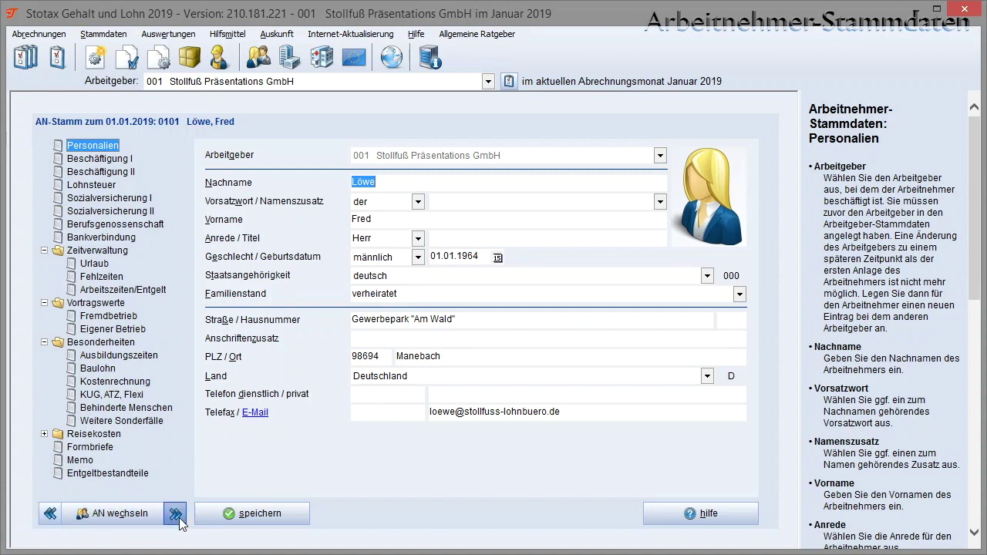
{"action": "left_click", "coordinate": [176, 514]}
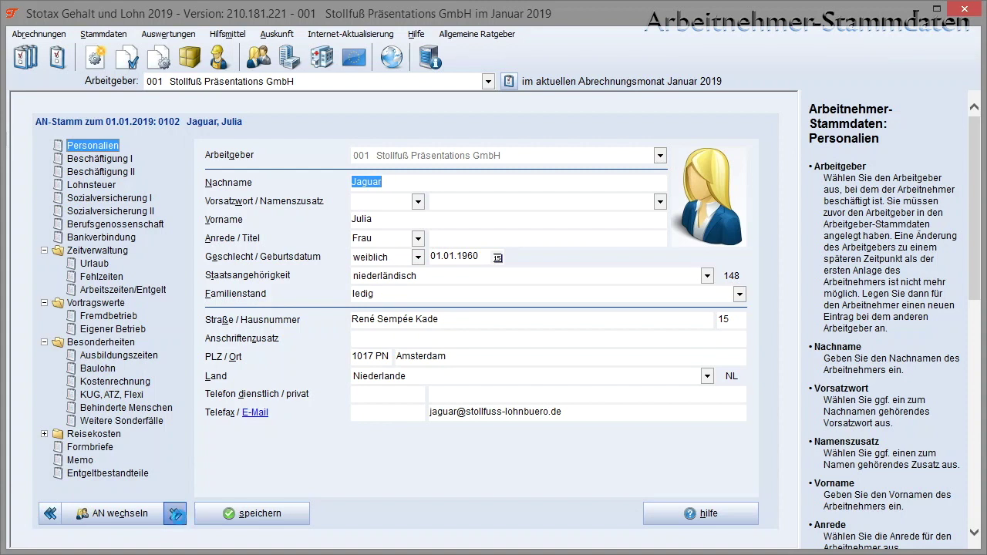
{"action": "left_click", "coordinate": [176, 514]}
{"action": "left_click", "coordinate": [178, 514]}
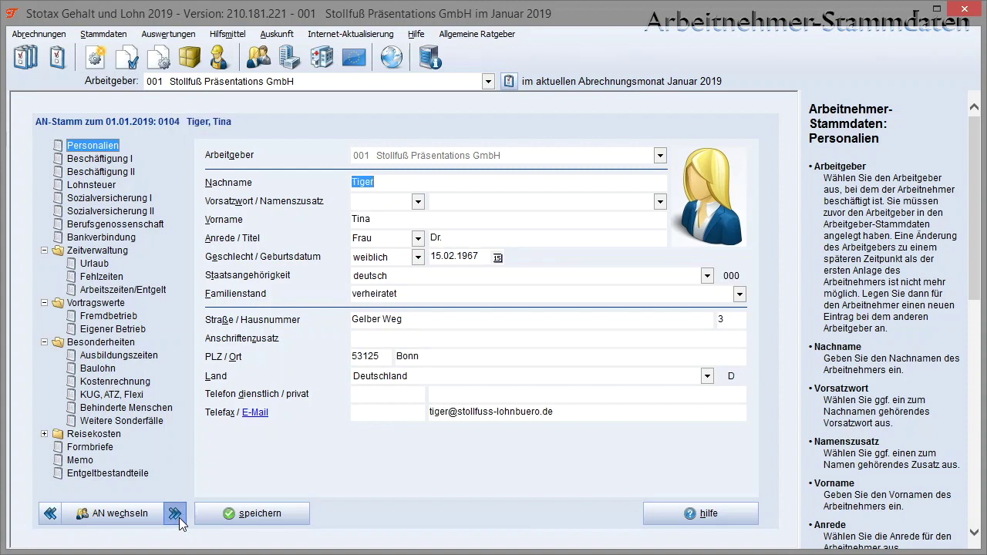
{"action": "left_click", "coordinate": [176, 516]}
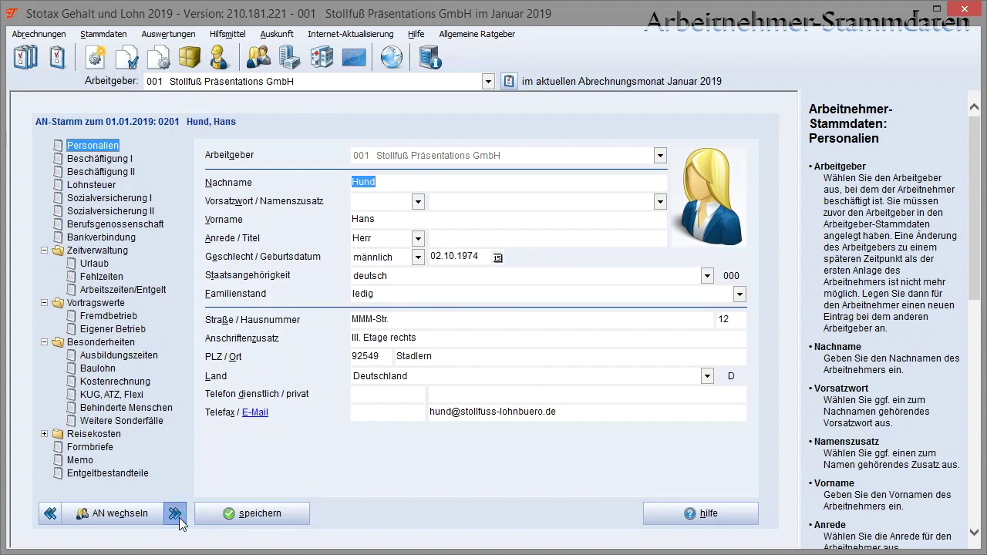
{"action": "left_click", "coordinate": [51, 518]}
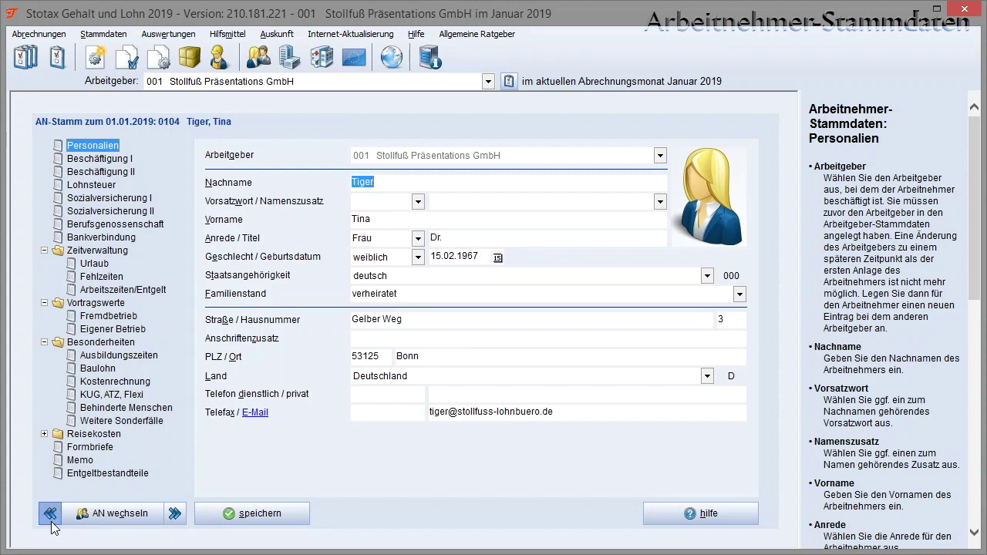
- Return to the employee selection, display departed employees in the list and hide them again
{"action": "left_click", "coordinate": [113, 520]}
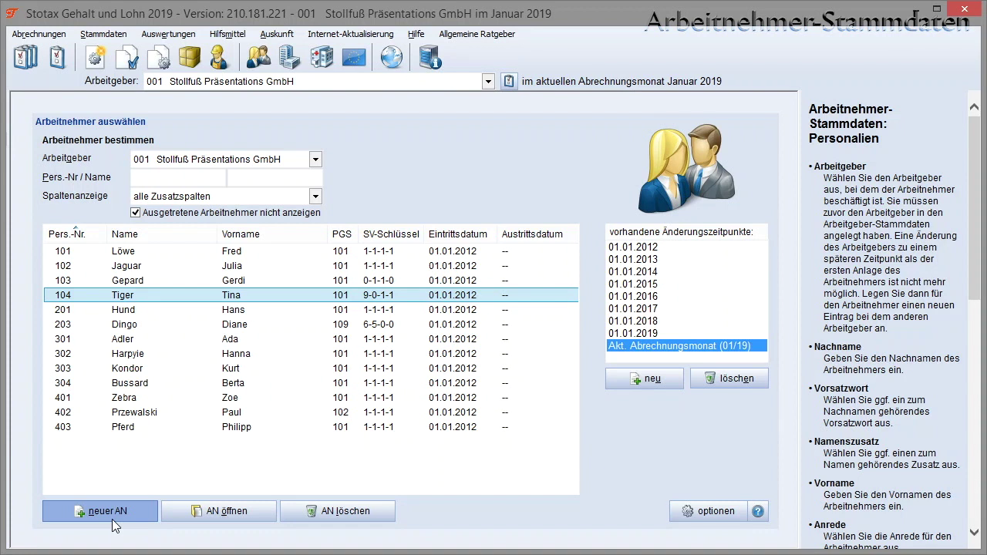
{"action": "left_click", "coordinate": [254, 216]}
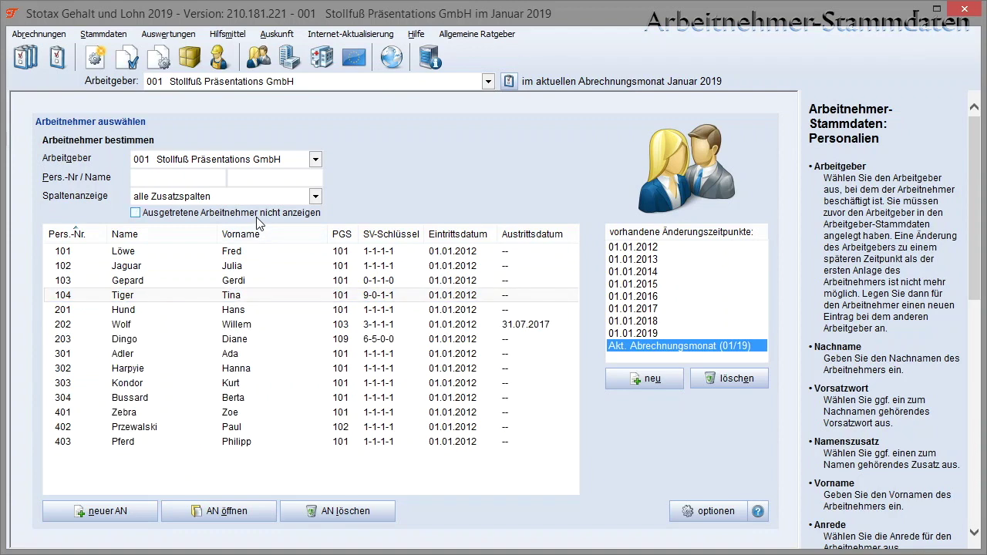
{"action": "left_click", "coordinate": [259, 220]}
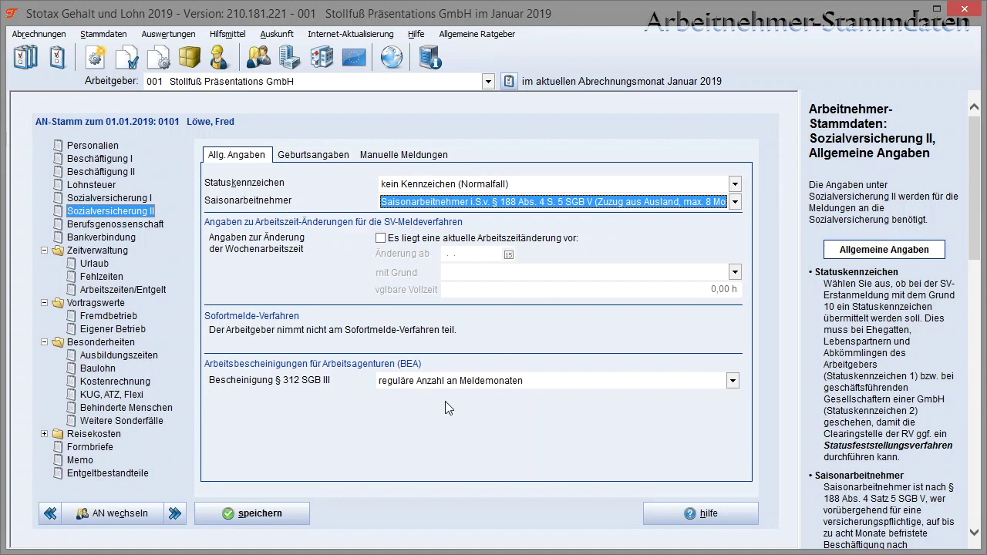
- Save the employee's Sozialversicherung II data with the Saisonarbeitnehmer status under § 188 Abs. 4 S. 5 SGB V
{"action": "left_click", "coordinate": [306, 513]}
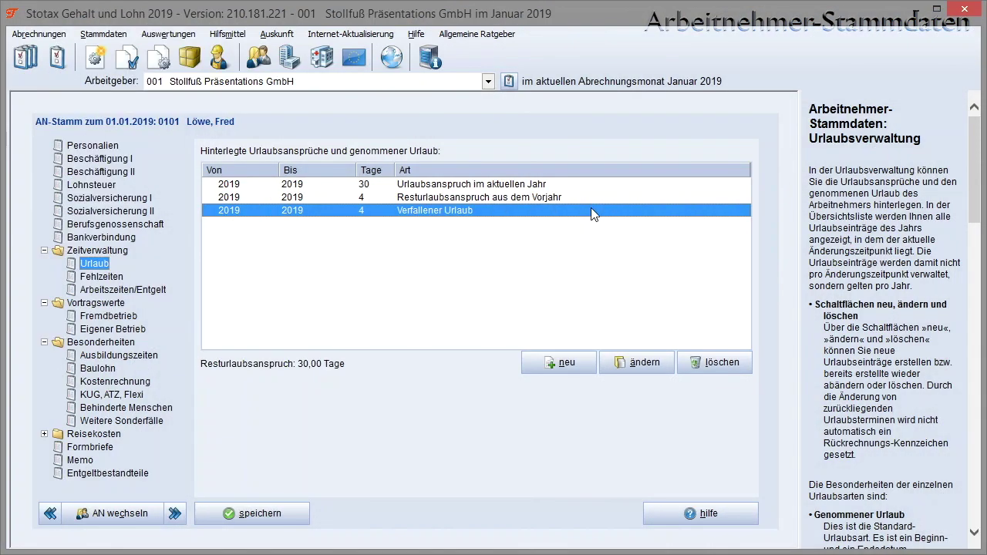
- Open the Verfallener Urlaub entry in the employee's leave records for editing and select its expiry date
{"action": "double_click", "coordinate": [591, 206]}
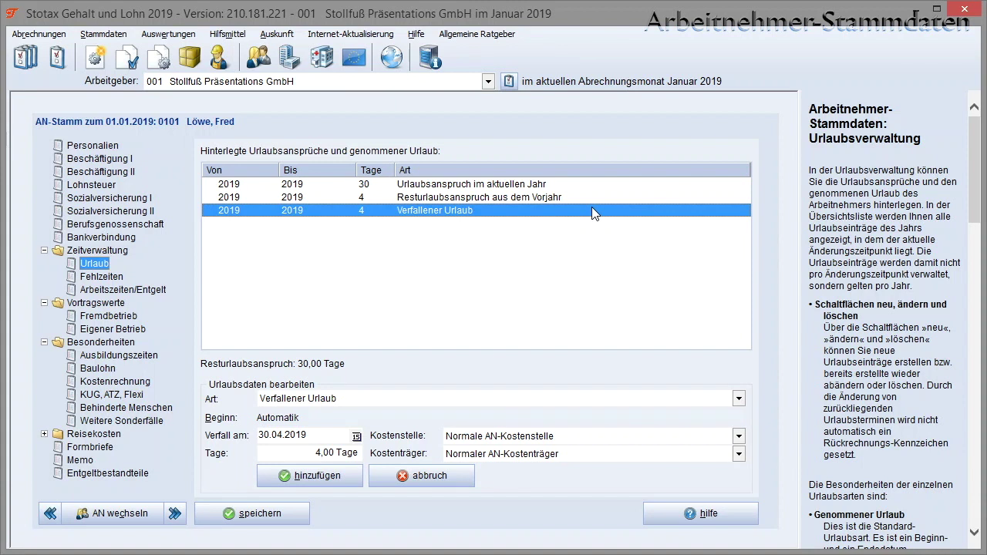
{"action": "left_click_drag", "start_coordinate": [346, 438], "coordinate": [253, 437]}
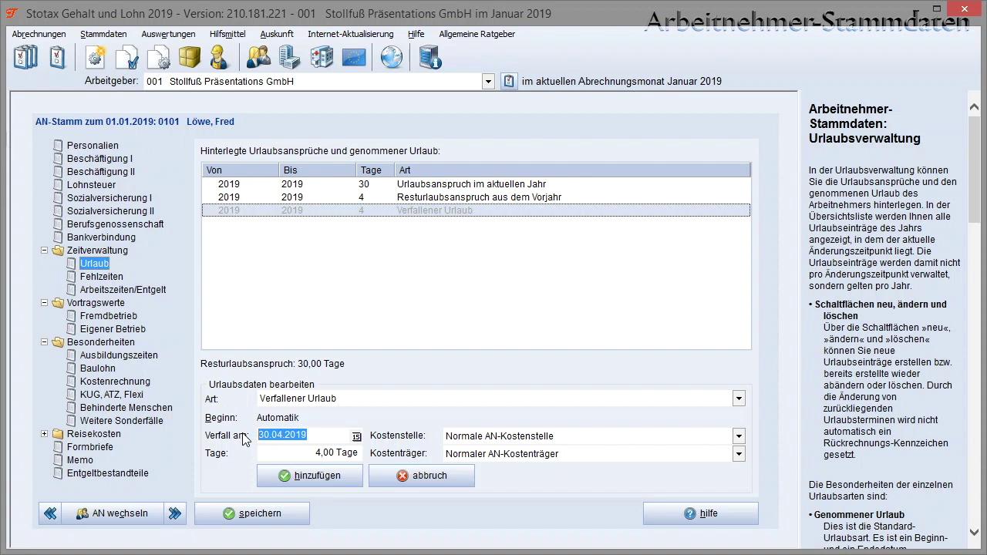
- Inspect the details of the employee's sickness absences starting 12.11.2018 and 17.12.2018 in the Fehlzeiten records
{"action": "left_click", "coordinate": [115, 276]}
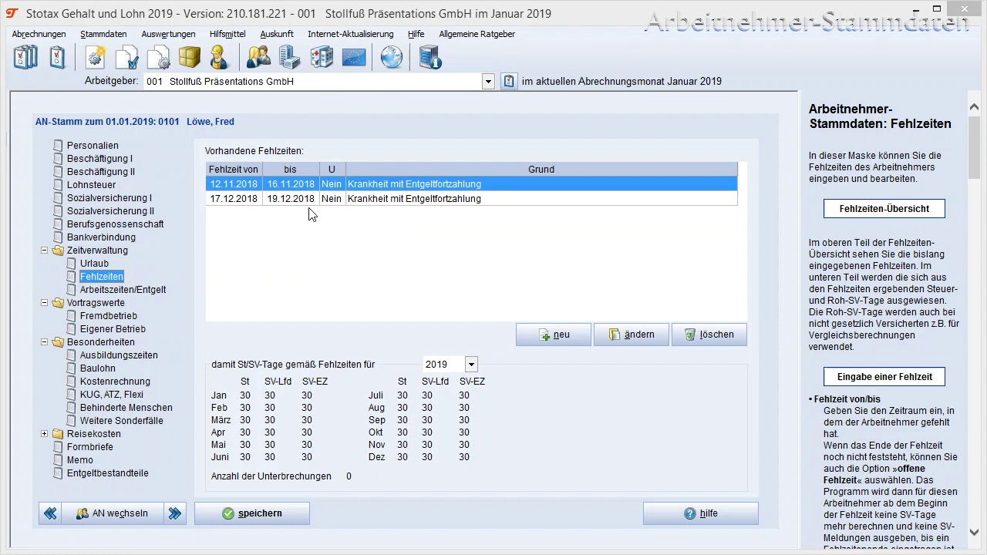
{"action": "double_click", "coordinate": [516, 189]}
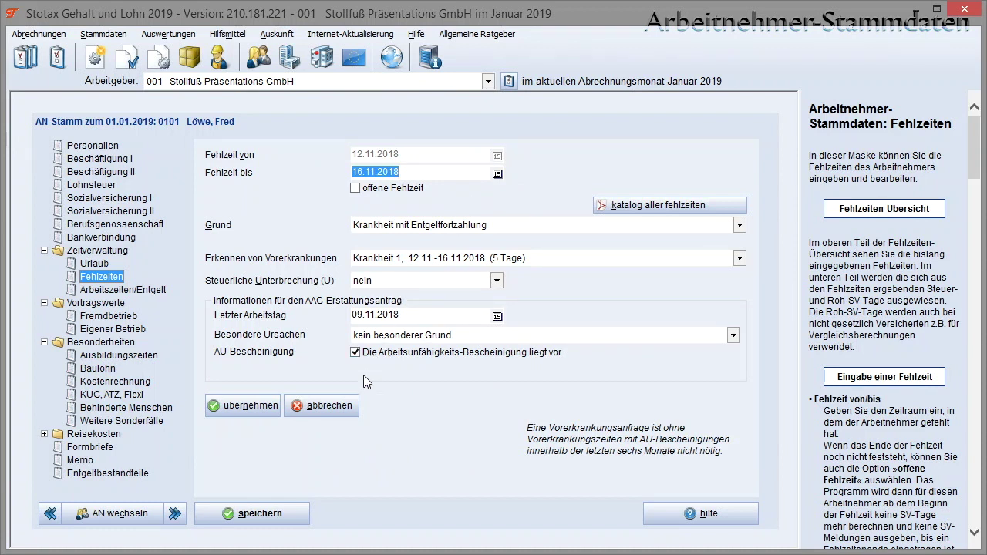
{"action": "left_click", "coordinate": [324, 406]}
{"action": "double_click", "coordinate": [518, 201]}
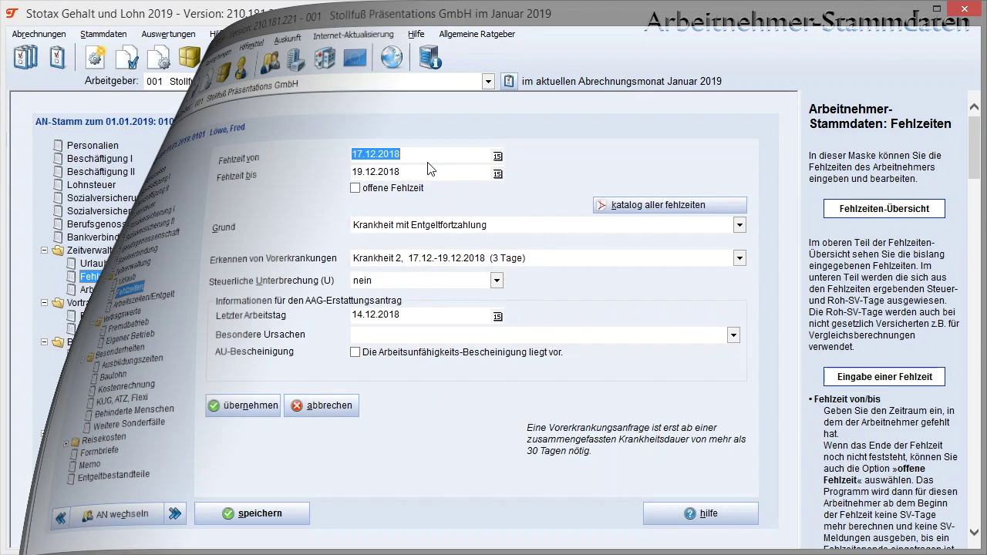
{"action": "key", "text": "Return"}
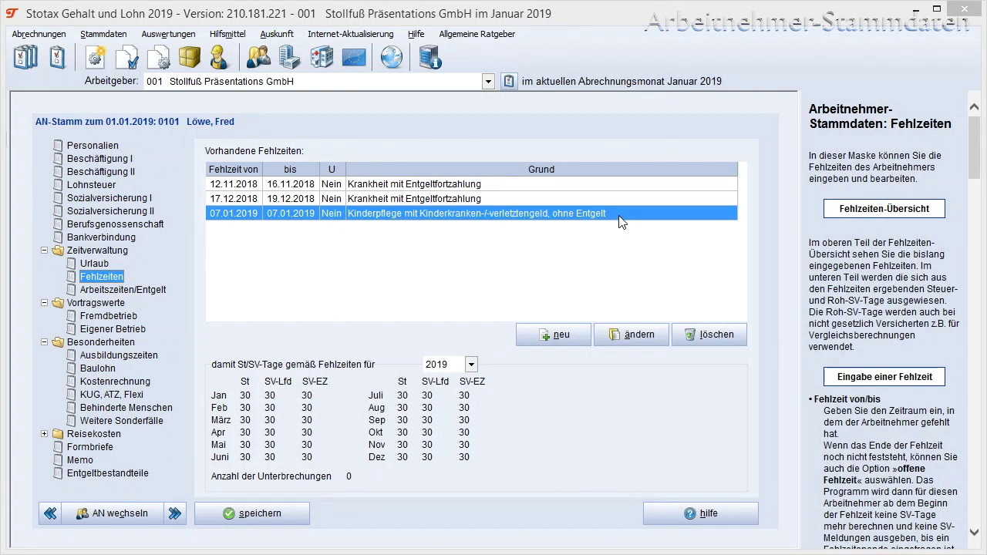
- Save the employee's Kinderpflege absence of 07.01.2019 and open the Ausschluss der Freistellung options from the resulting notice
{"action": "left_click", "coordinate": [303, 506]}
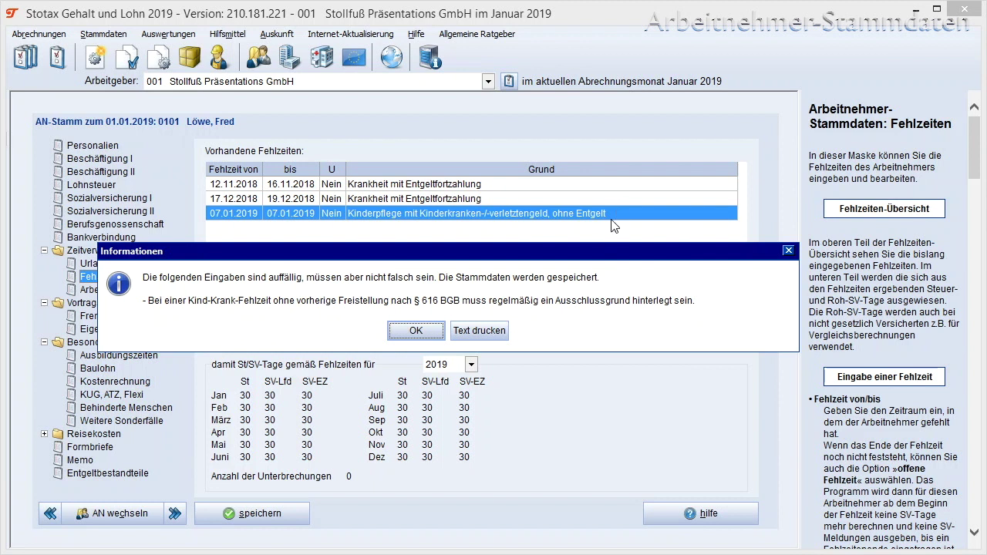
{"action": "left_click", "coordinate": [578, 298]}
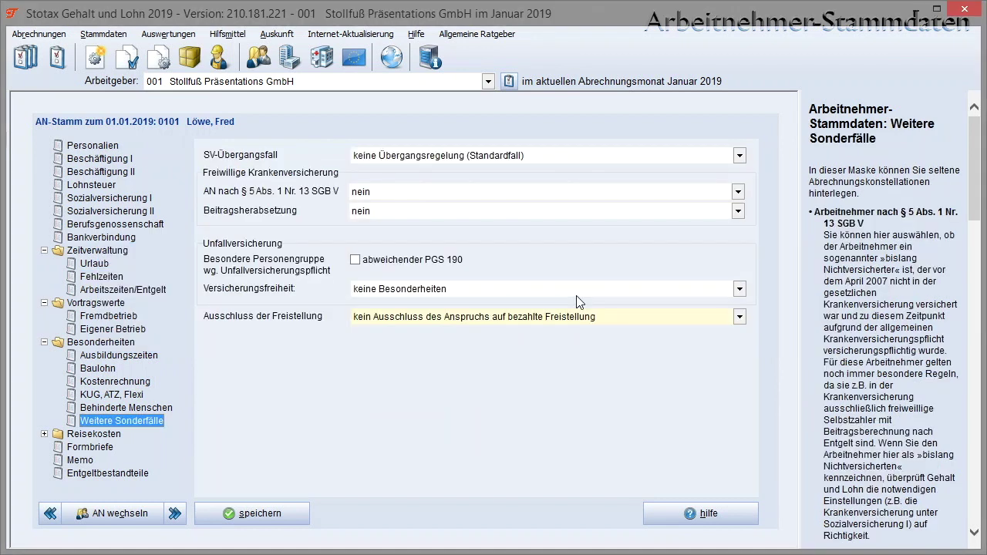
{"action": "left_click", "coordinate": [636, 318]}
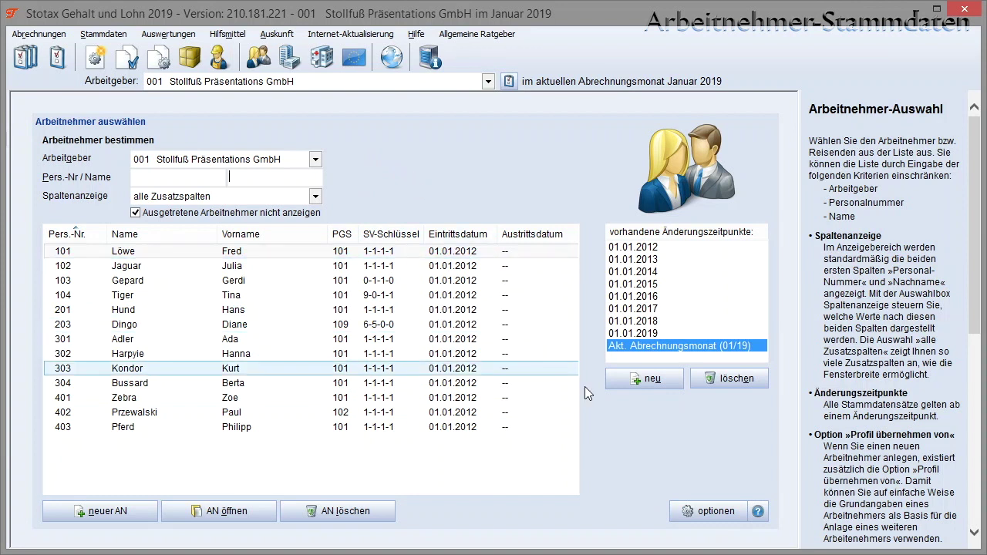
- Set the 2019 U1 Umlageeinstellung for AOK Rheinland/Hamburg to erhöht in the U1-Schnellauswahl and apply the change
{"action": "left_click", "coordinate": [716, 512]}
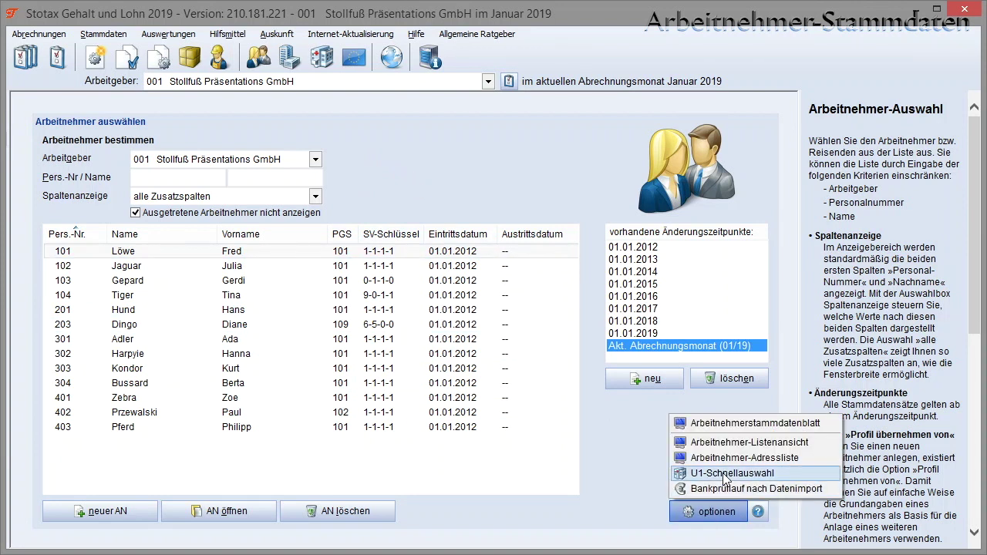
{"action": "left_click", "coordinate": [725, 474]}
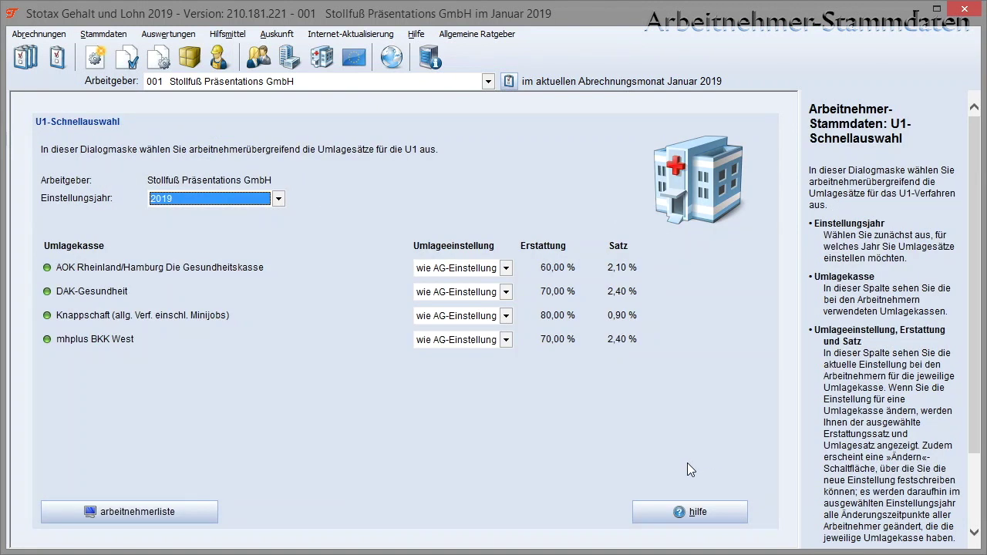
{"action": "left_click", "coordinate": [503, 270]}
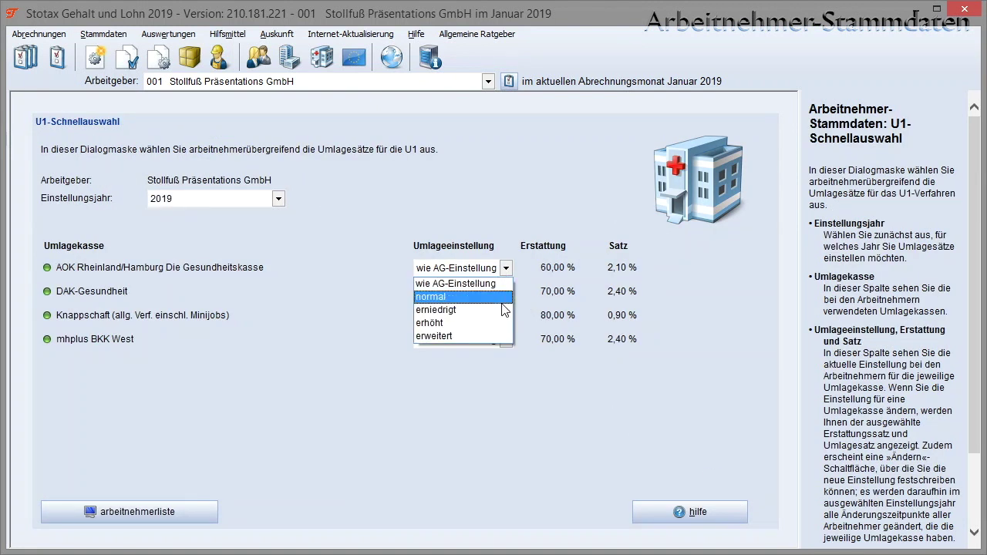
{"action": "left_click", "coordinate": [505, 327]}
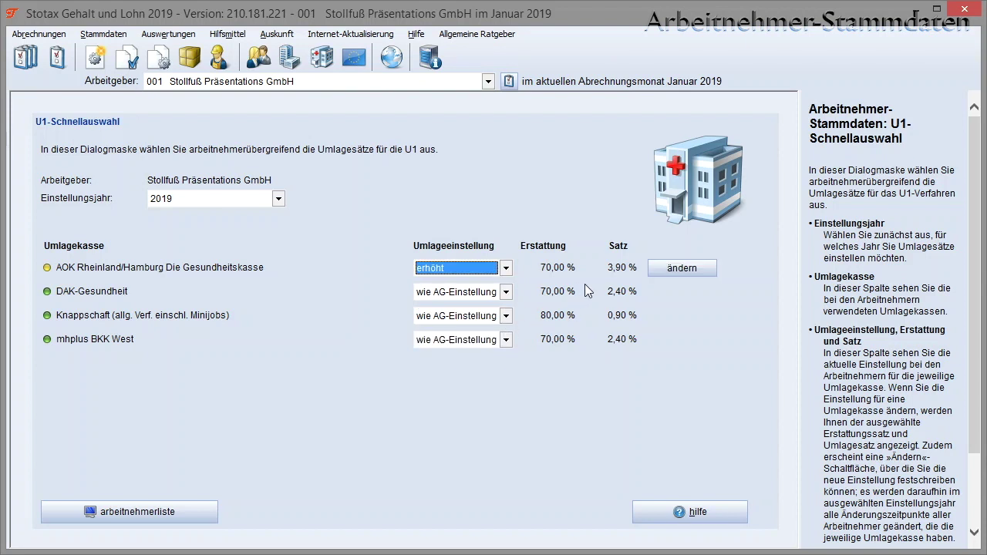
{"action": "left_click", "coordinate": [661, 274]}
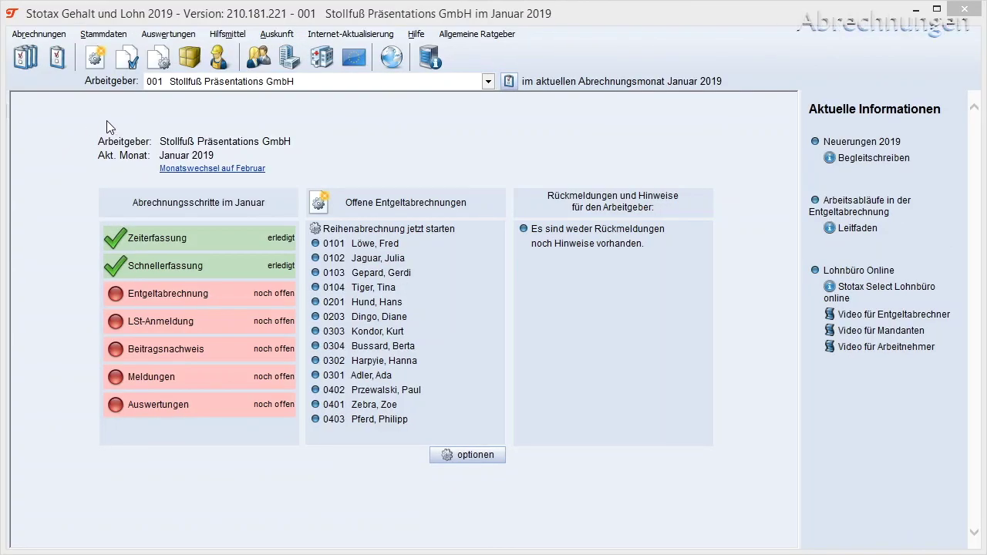
- Review the Abrechnungen erstellen choices of the January 2019 Reihenabrechnung and return to the employer's billing overview
{"action": "left_click", "coordinate": [165, 61]}
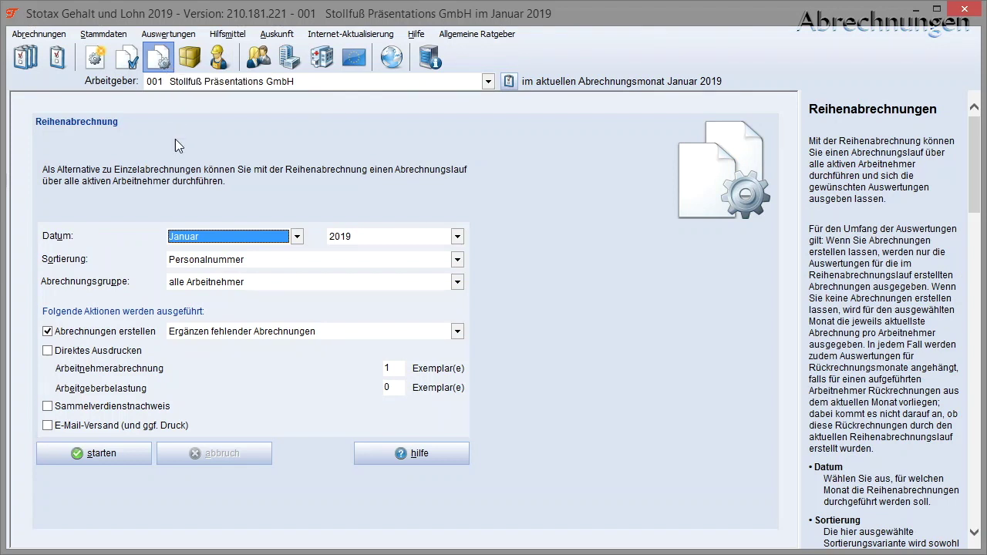
{"action": "left_click", "coordinate": [371, 338]}
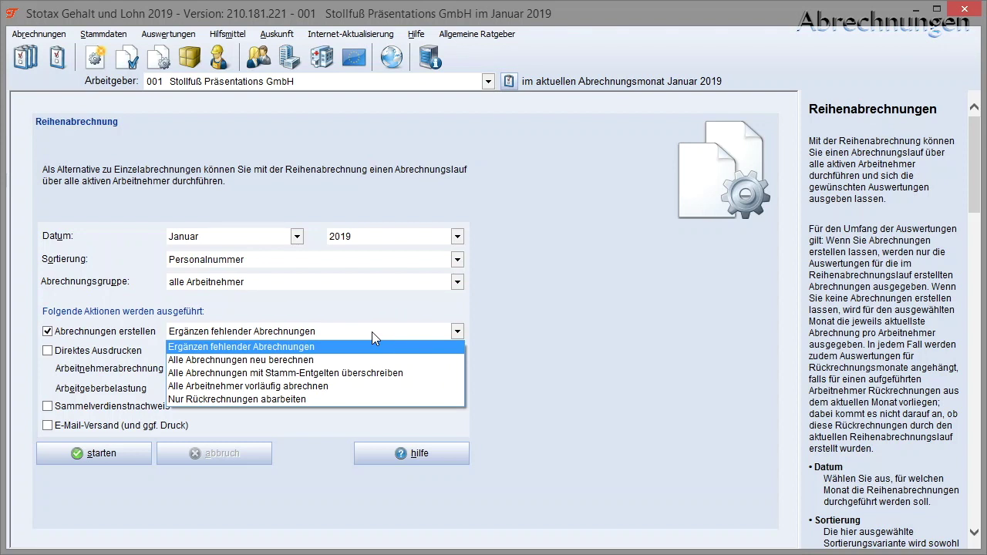
{"action": "left_click", "coordinate": [372, 332]}
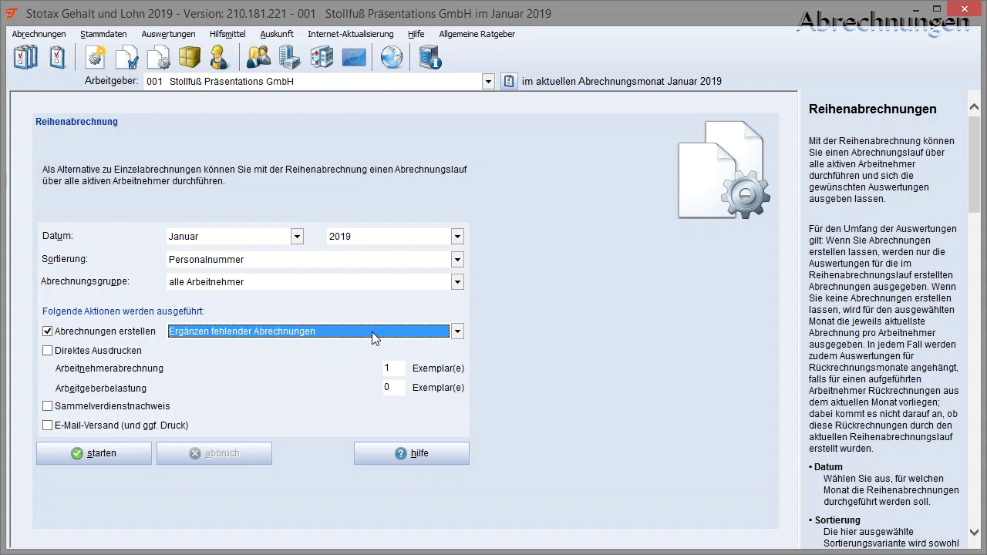
{"action": "left_click", "coordinate": [57, 57]}
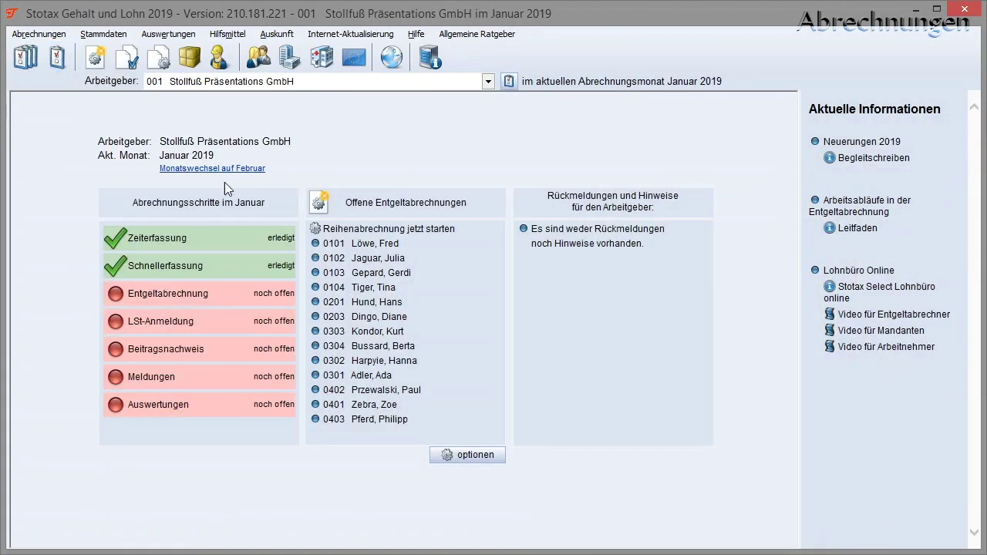
{"action": "left_click", "coordinate": [478, 231]}
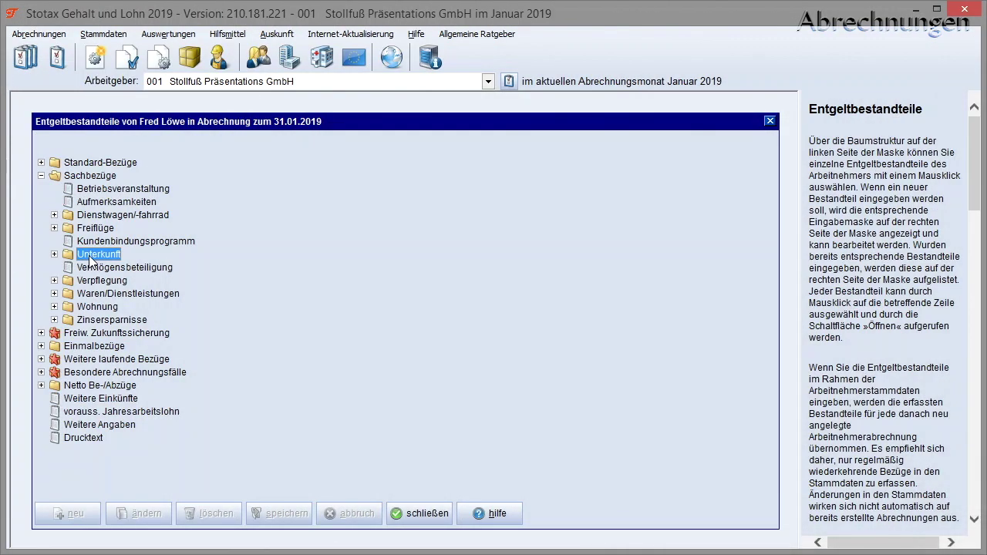
- Inspect the Unterkunft Sachbezugswerte with its Vergütungsart choices and the AG-Darlehen entry in the employee's January 2019 pay components
{"action": "double_click", "coordinate": [89, 256]}
{"action": "left_click", "coordinate": [139, 268]}
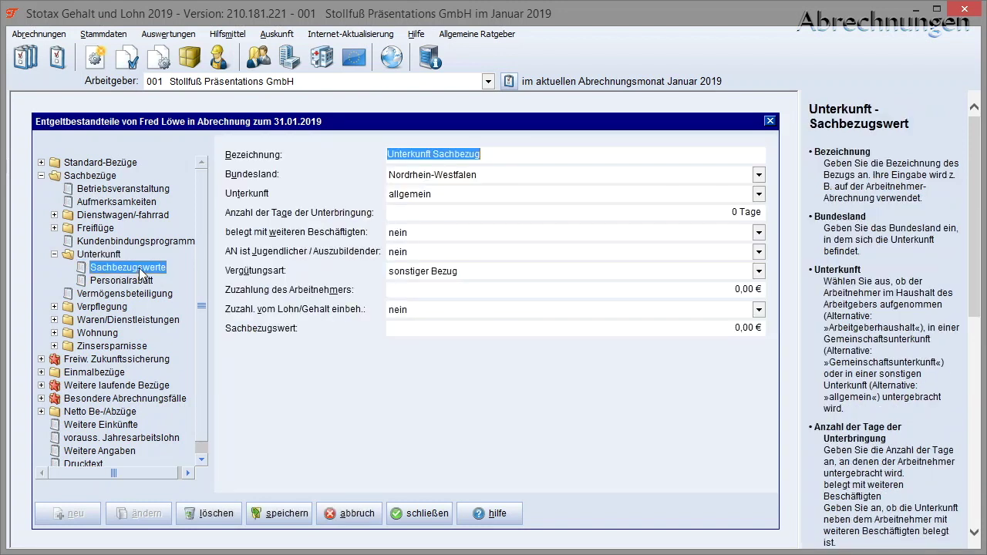
{"action": "left_click", "coordinate": [506, 272]}
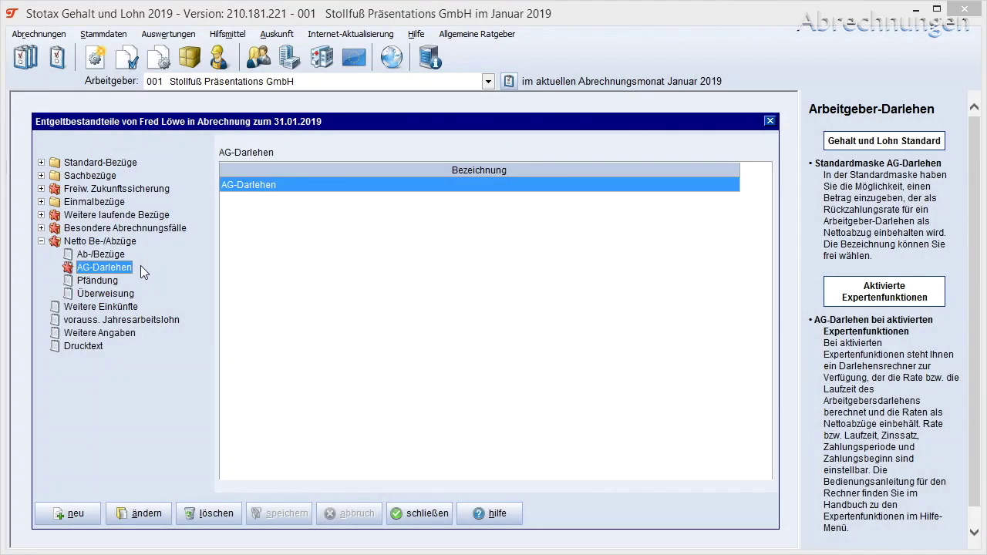
{"action": "double_click", "coordinate": [347, 185]}
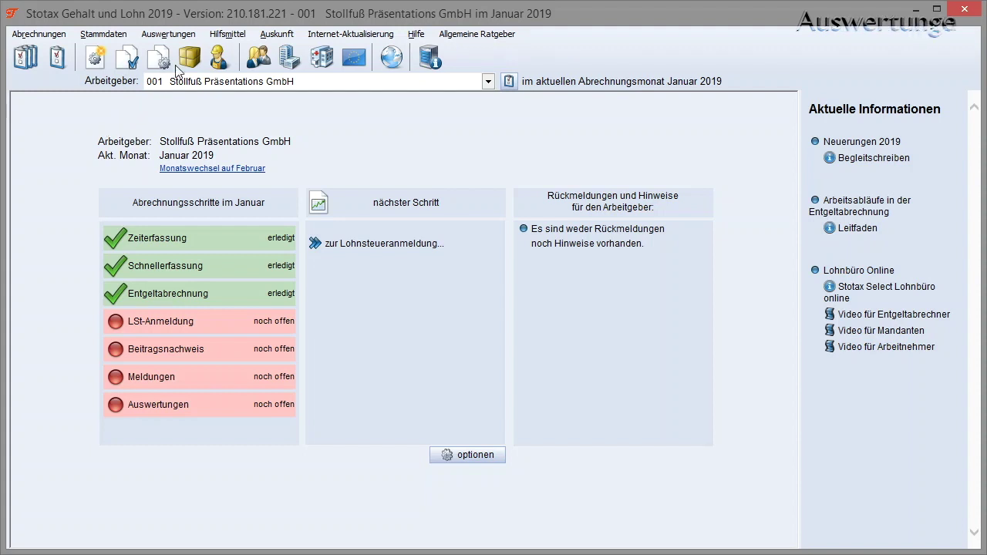
- View the Meldungen für choices in the Meldemanager and open the SEPA-Zahlungsdatei evaluation
{"action": "left_click", "coordinate": [190, 59]}
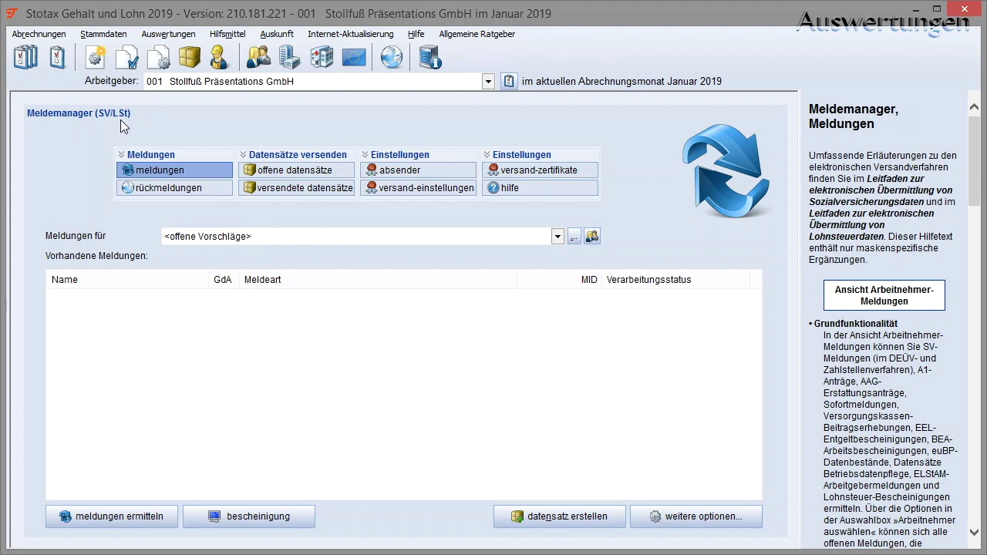
{"action": "left_click", "coordinate": [373, 238]}
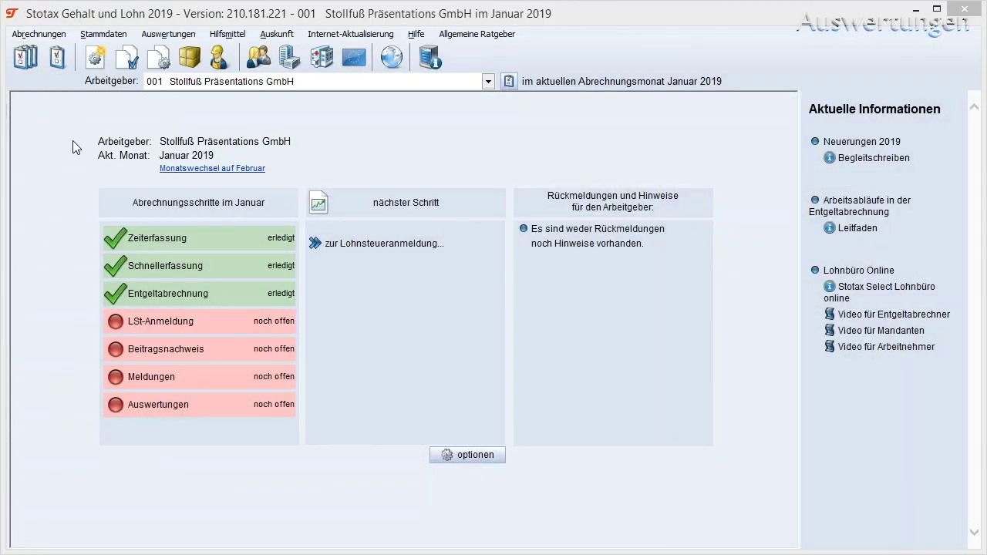
{"action": "left_click", "coordinate": [168, 34]}
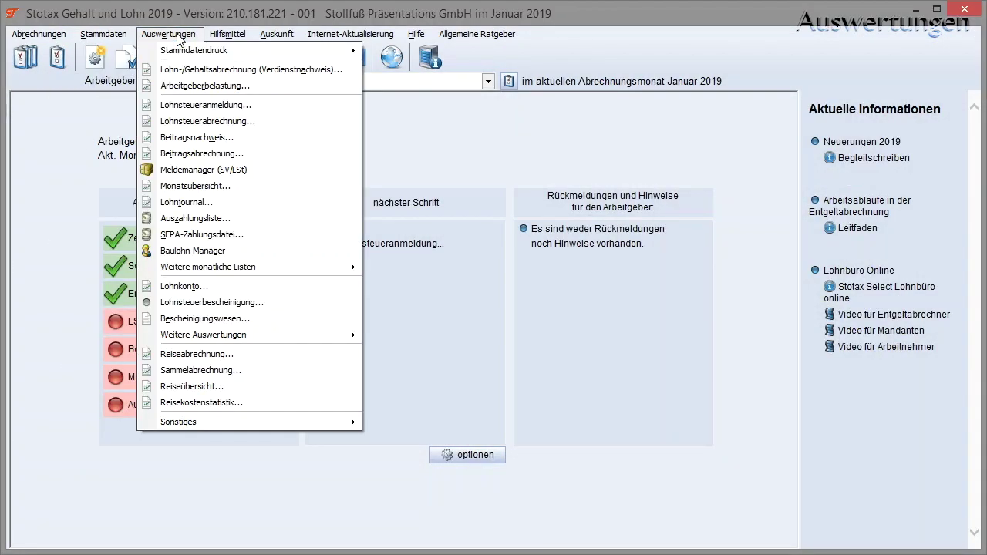
{"action": "left_click", "coordinate": [292, 236]}
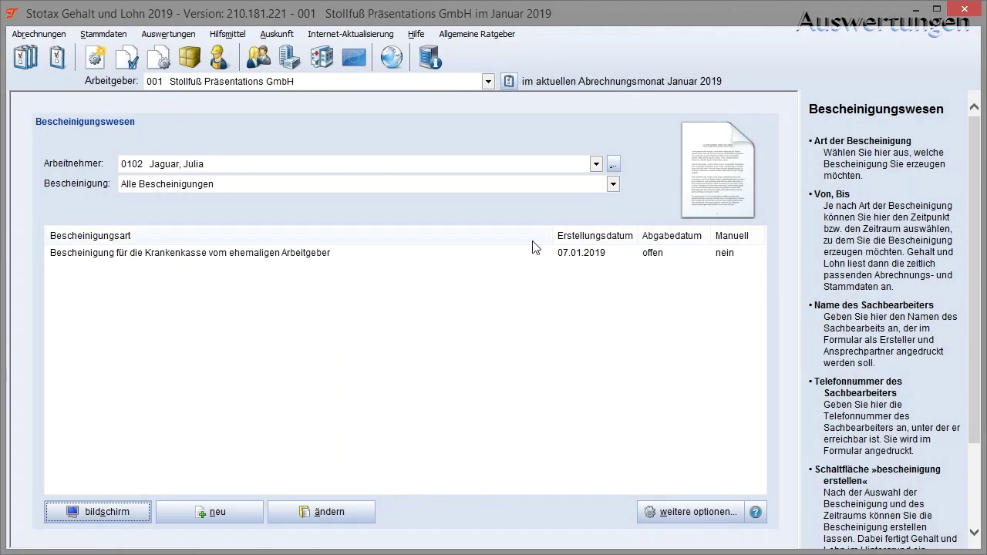
- Open the employee's Bescheinigung für die Krankenkasse vom ehemaligen Arbeitgeber created on 07.01.2019
{"action": "left_click", "coordinate": [509, 256]}
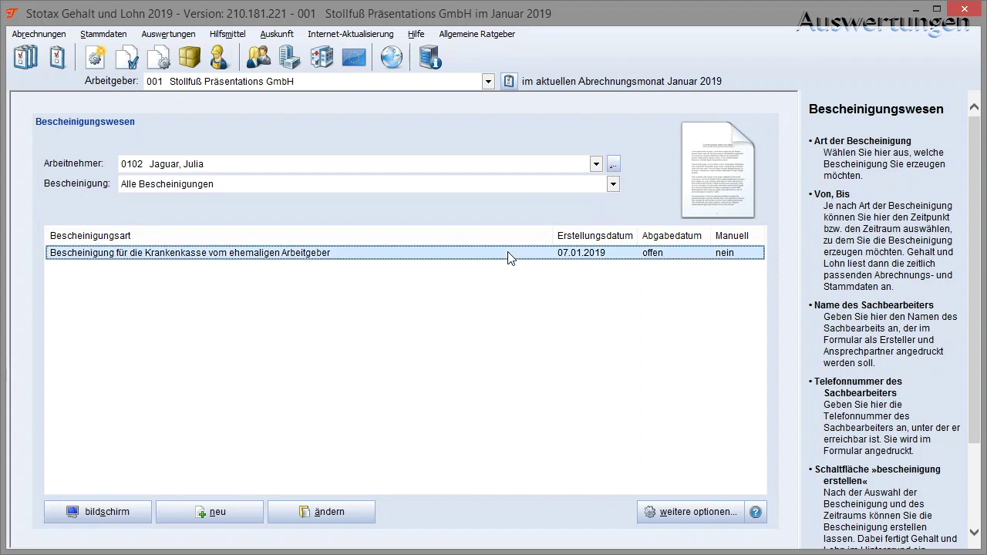
{"action": "double_click", "coordinate": [509, 257]}
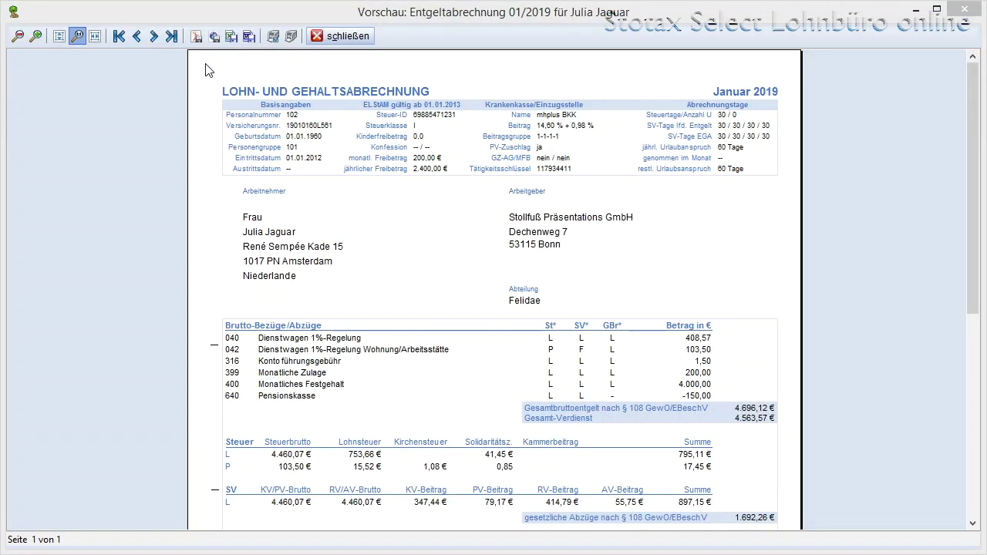
- Export the employee's January 2019 Entgeltabrechnung from its preview
{"action": "left_click", "coordinate": [196, 36]}
{"action": "left_click", "coordinate": [256, 104]}
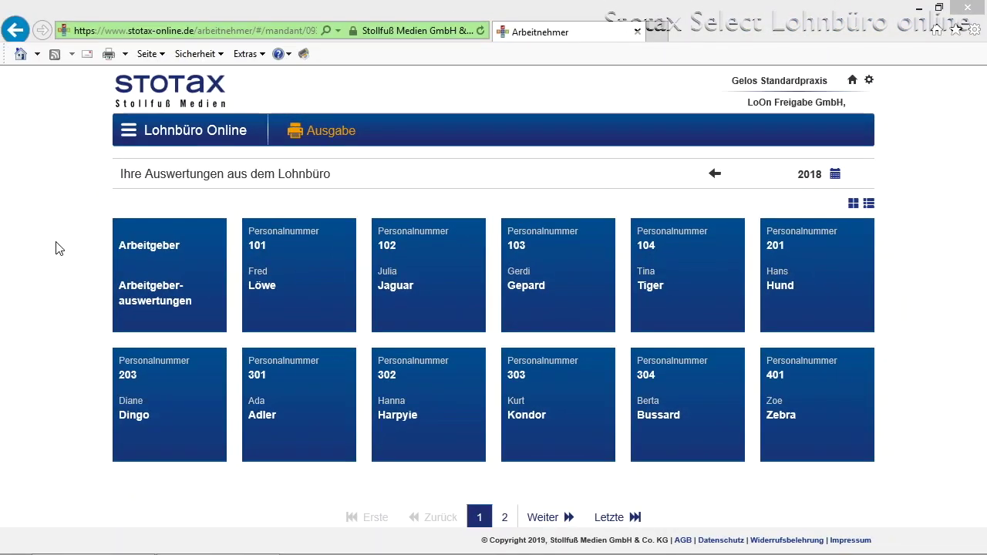
- Open the employer evaluations in Lohnbüro Online and browse backwards month by month from November 2018 past August 2018
{"action": "left_click", "coordinate": [203, 269]}
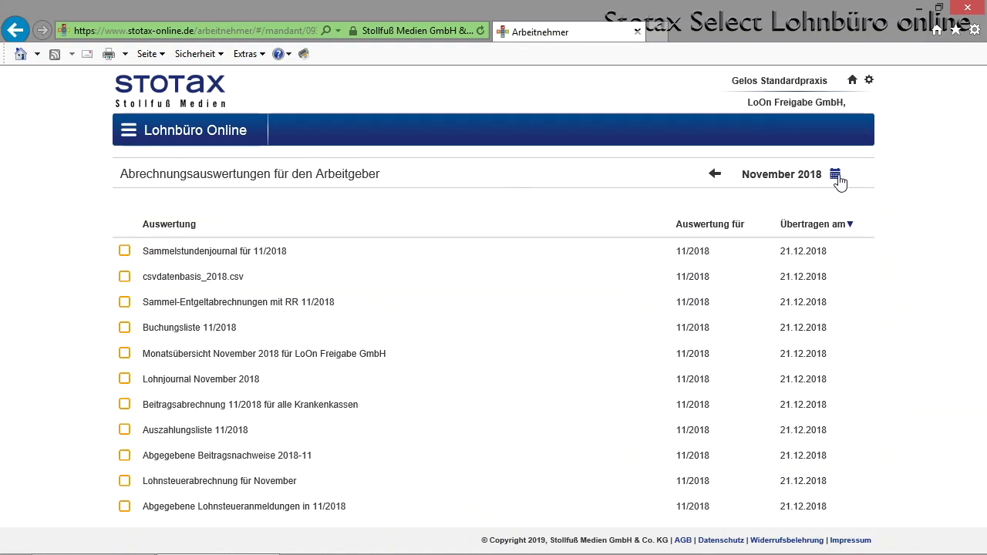
{"action": "left_click", "coordinate": [717, 176]}
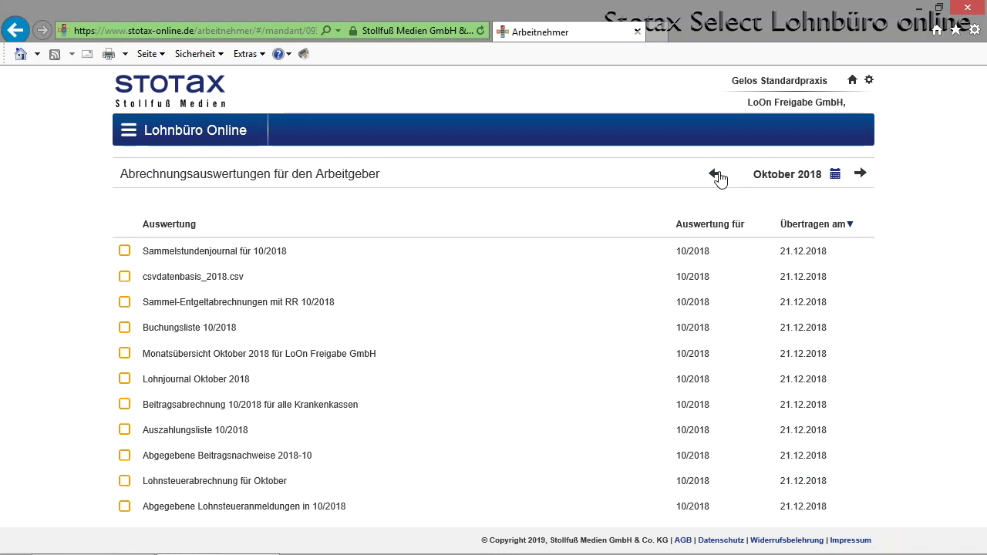
{"action": "left_click", "coordinate": [716, 174]}
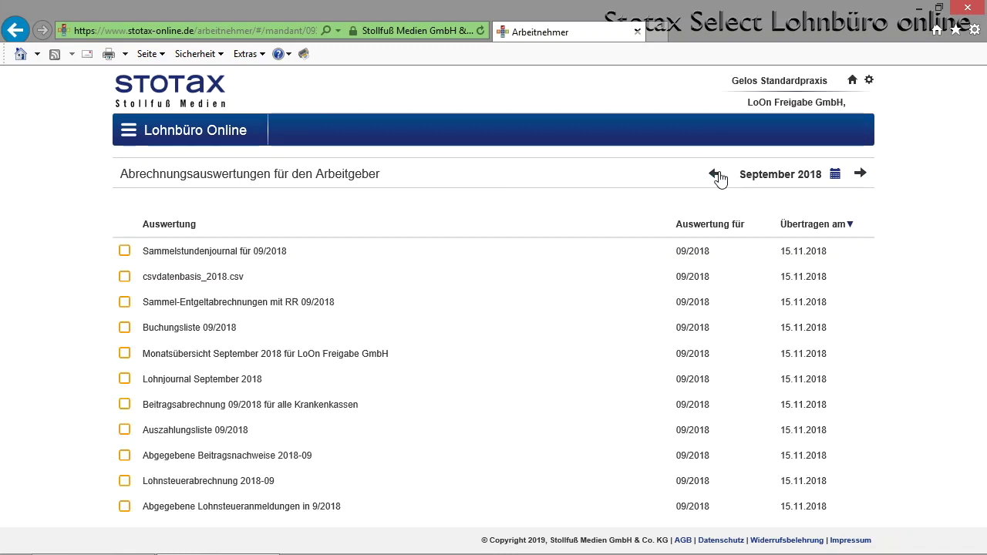
{"action": "left_click", "coordinate": [715, 174]}
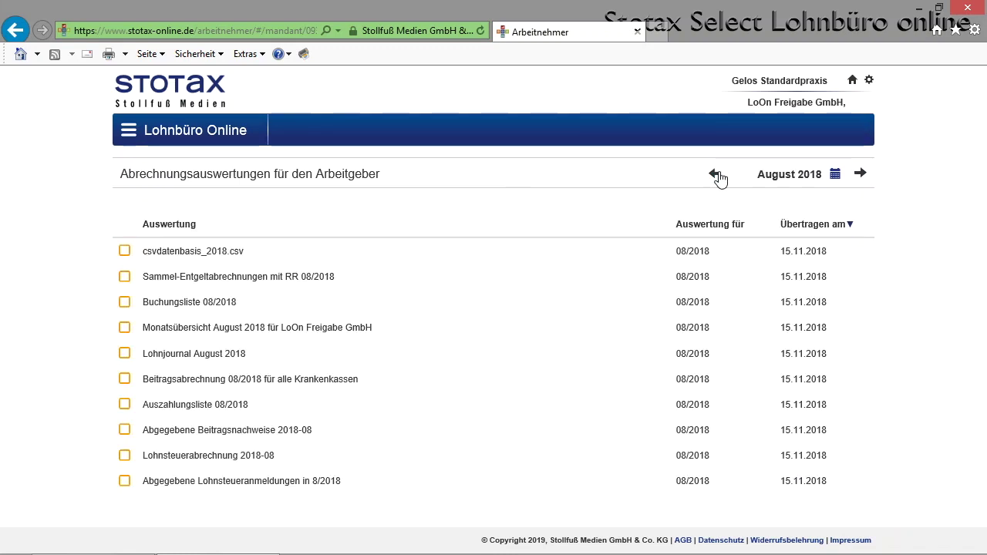
{"action": "left_click", "coordinate": [715, 175]}
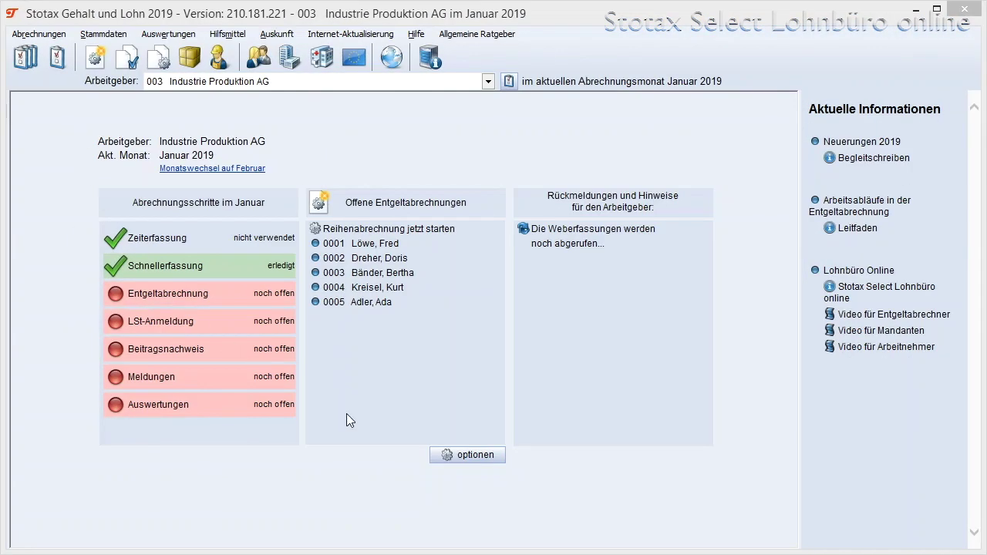
- Configure an Auswertungsexport für einen Zeitraum for Industrie Produktion AG from Januar to Dezember 2018 as Übergabe an Stotax Select Lohnbüro online
{"action": "left_click", "coordinate": [483, 454]}
{"action": "mouse_move", "coordinate": [597, 423]}
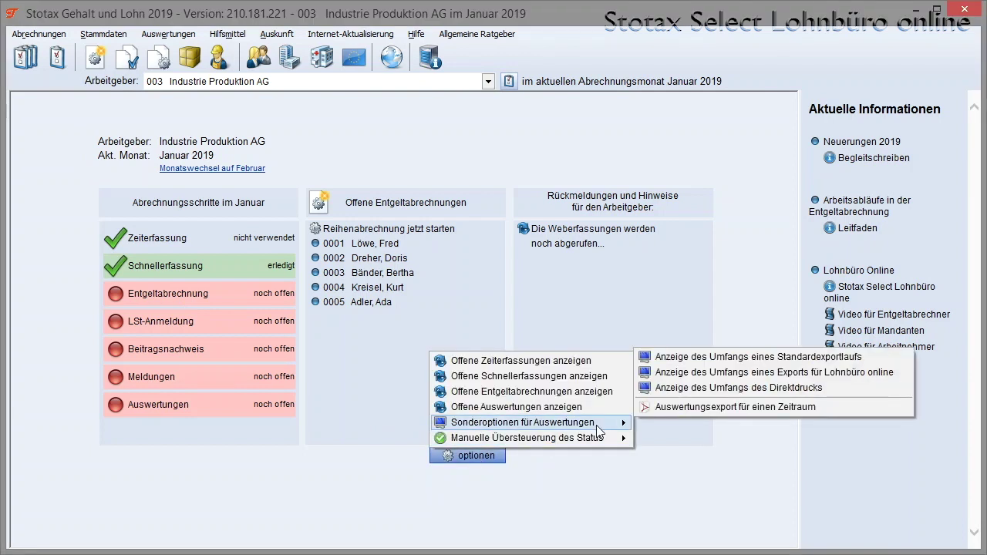
{"action": "left_click", "coordinate": [655, 408]}
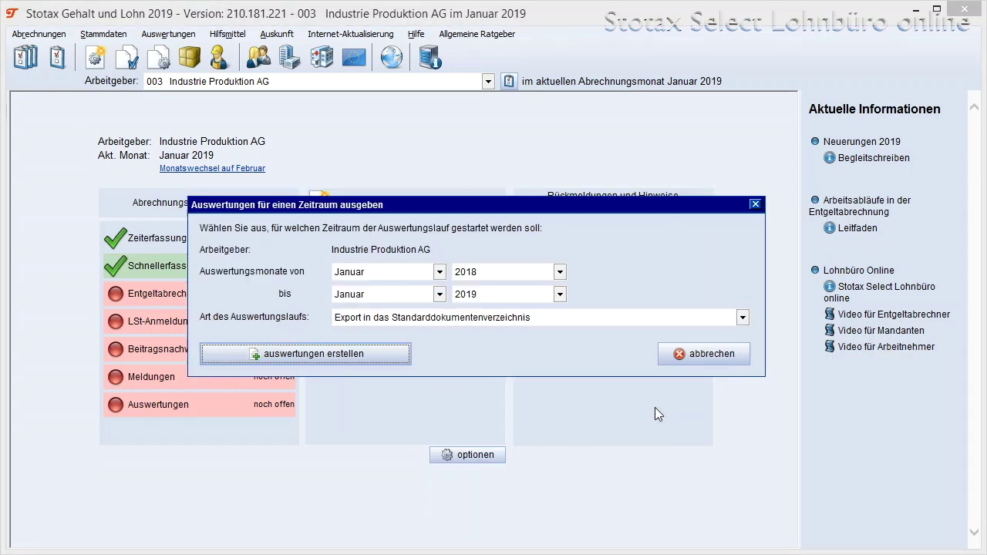
{"action": "left_click", "coordinate": [472, 294]}
{"action": "left_click", "coordinate": [473, 323]}
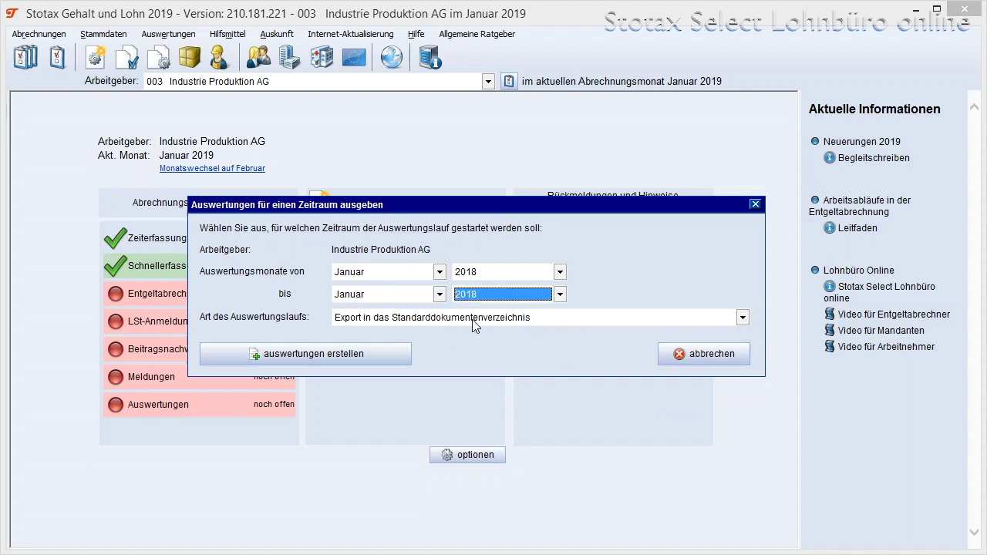
{"action": "left_click", "coordinate": [439, 294]}
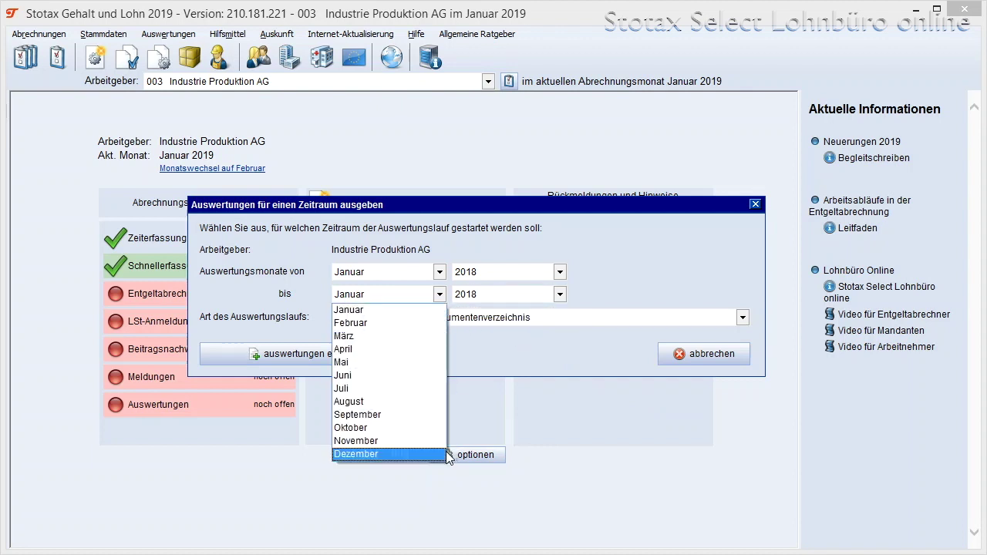
{"action": "left_click", "coordinate": [401, 455]}
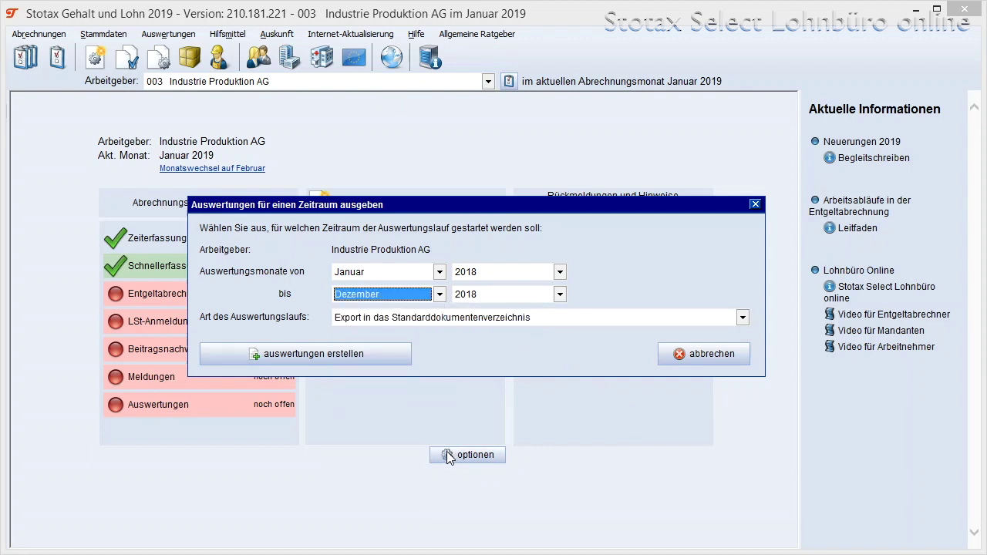
{"action": "left_click", "coordinate": [521, 320]}
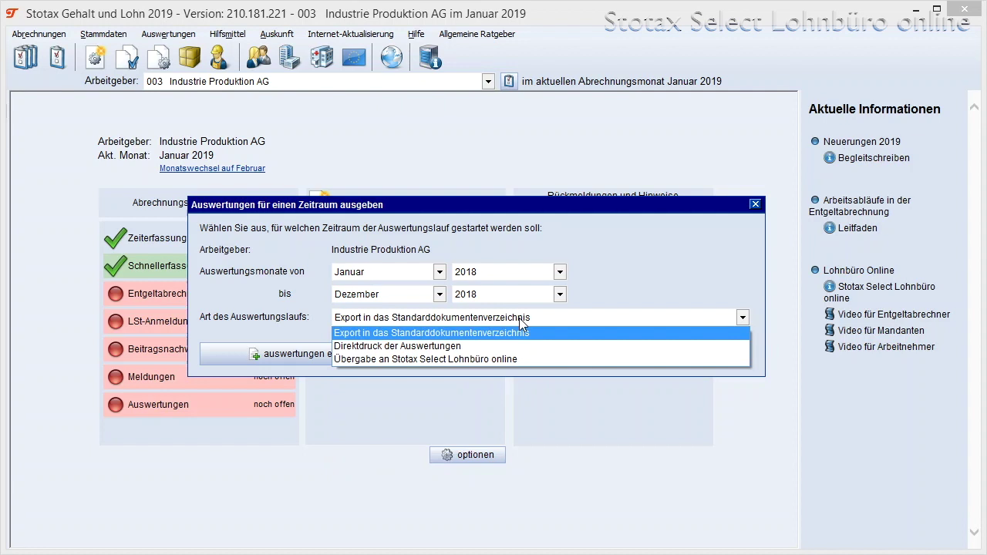
{"action": "left_click", "coordinate": [566, 360]}
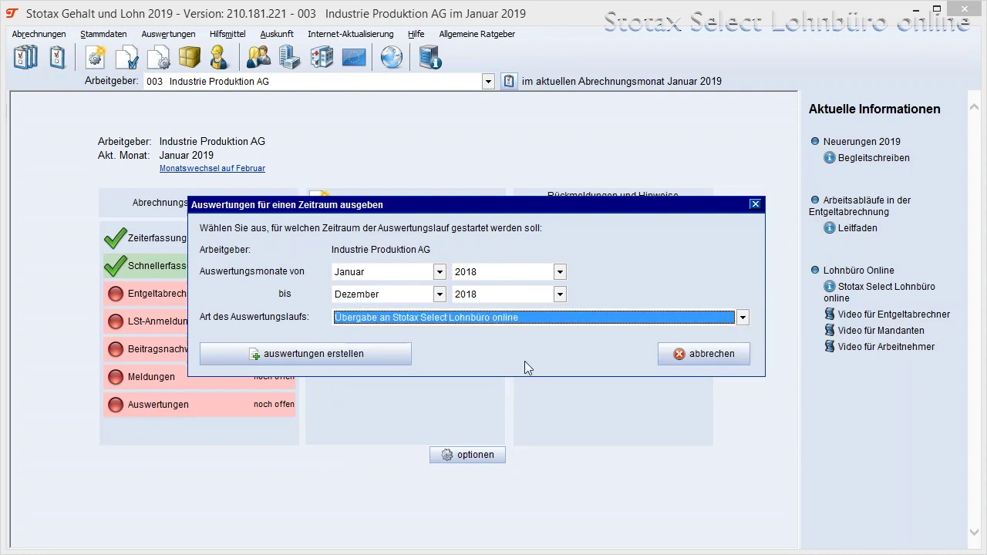